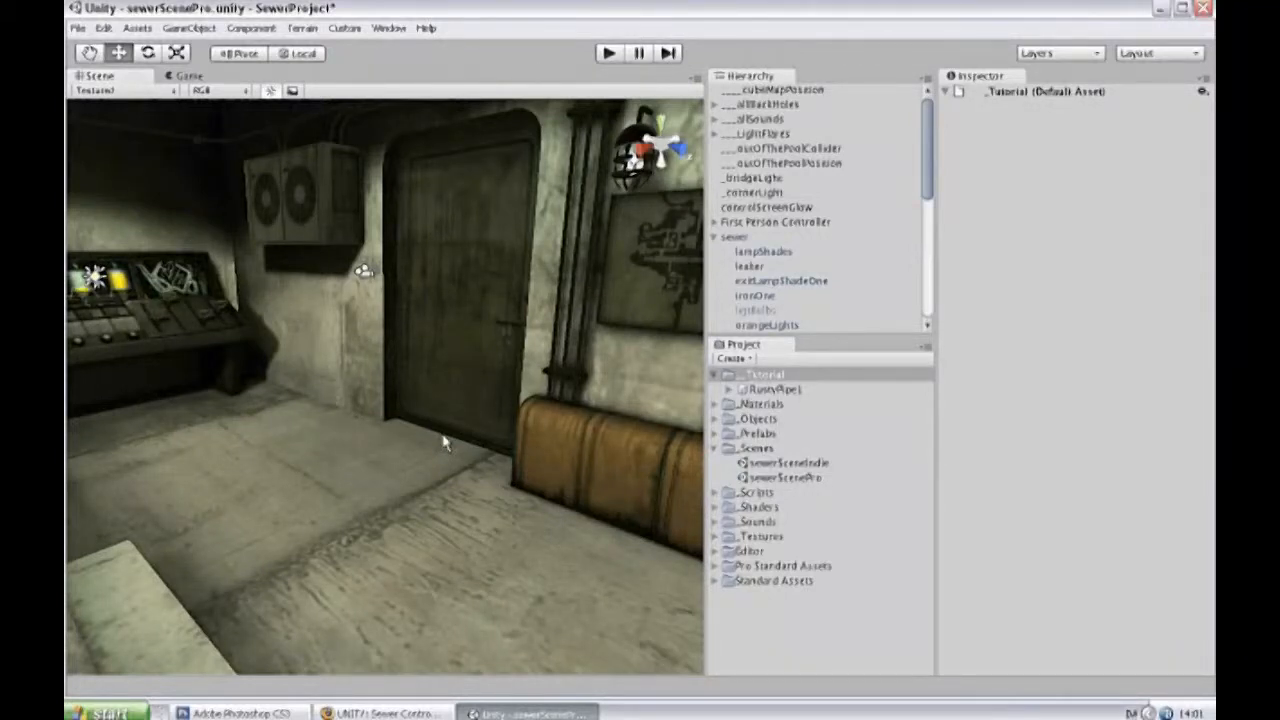
Create a cylinder in the scene on the walkway in front of the large tanks.
alt+drag(437, 434, 70, 380)
alt+drag(521, 342, 446, 248)
alt+scroll(353, 431, up, 4)
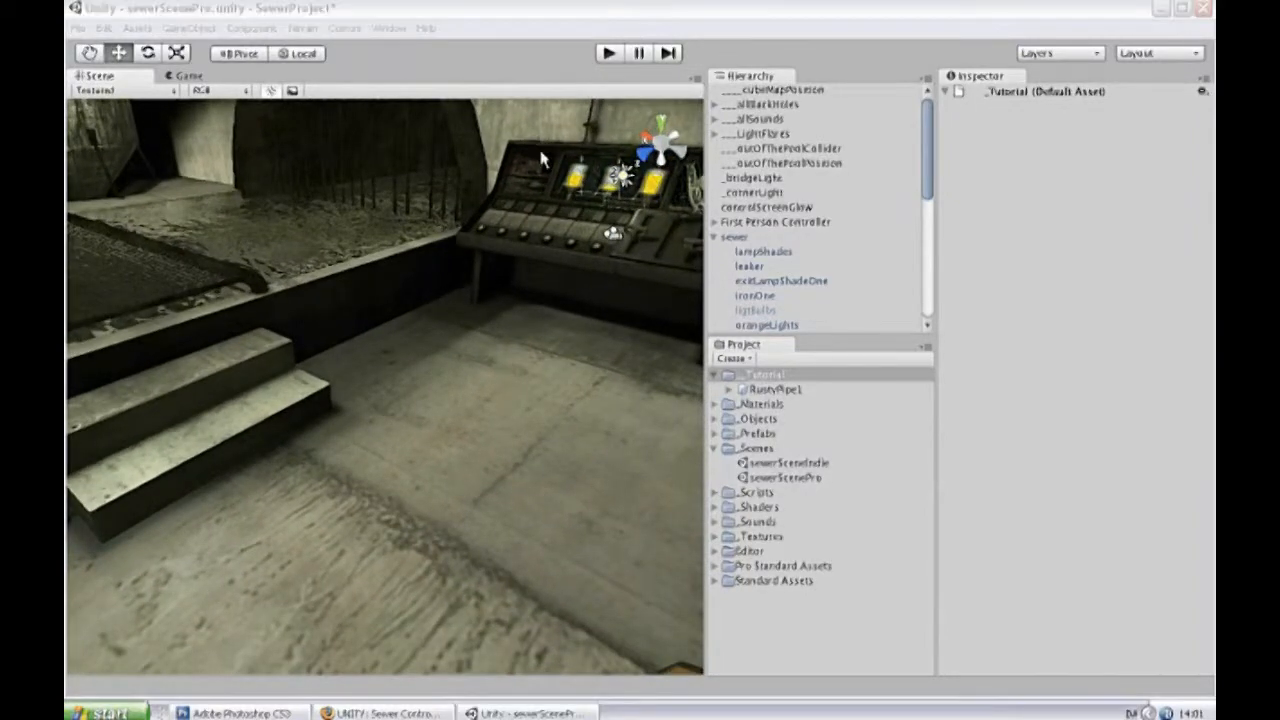
click(469, 329)
key(f)
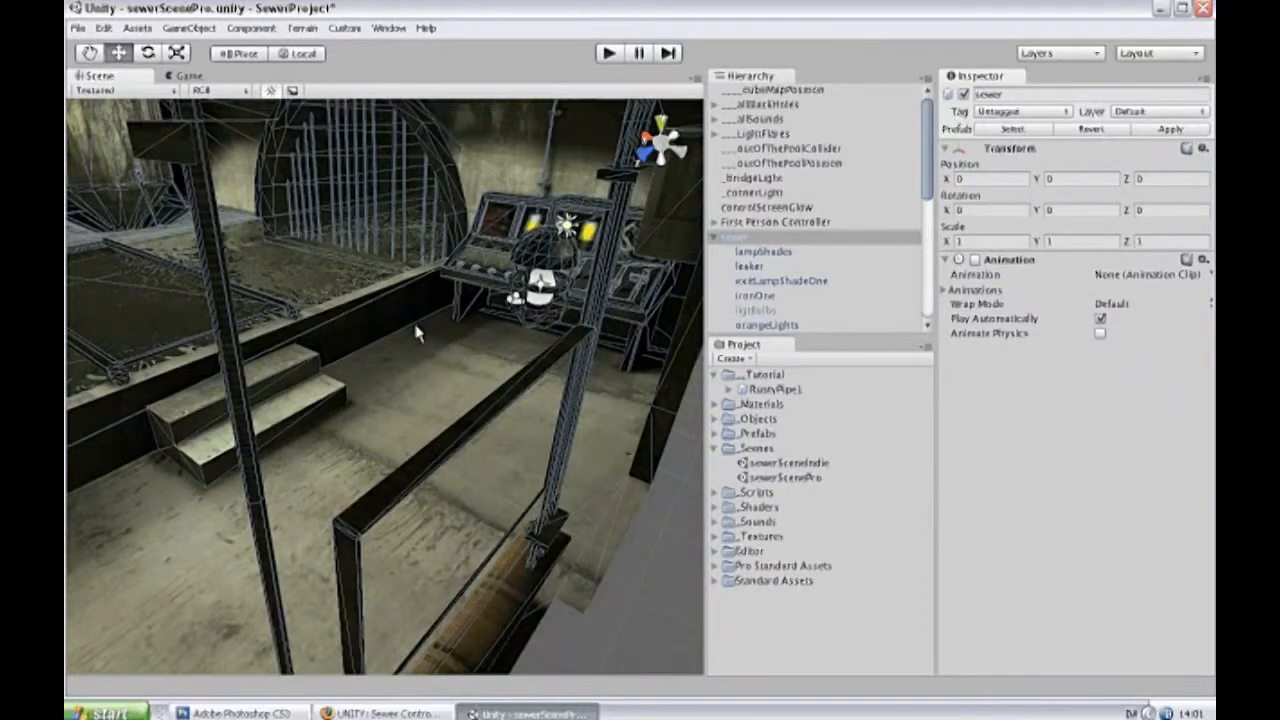
key(Left)
key(Down)
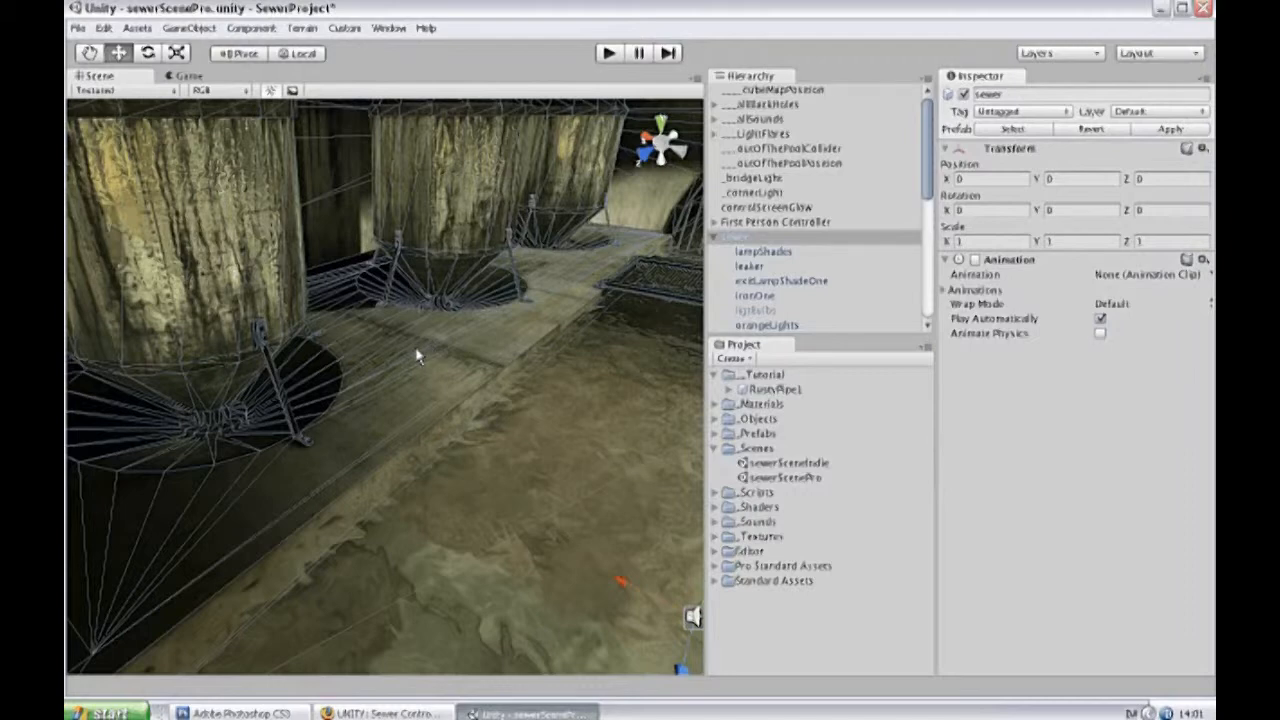
click(178, 28)
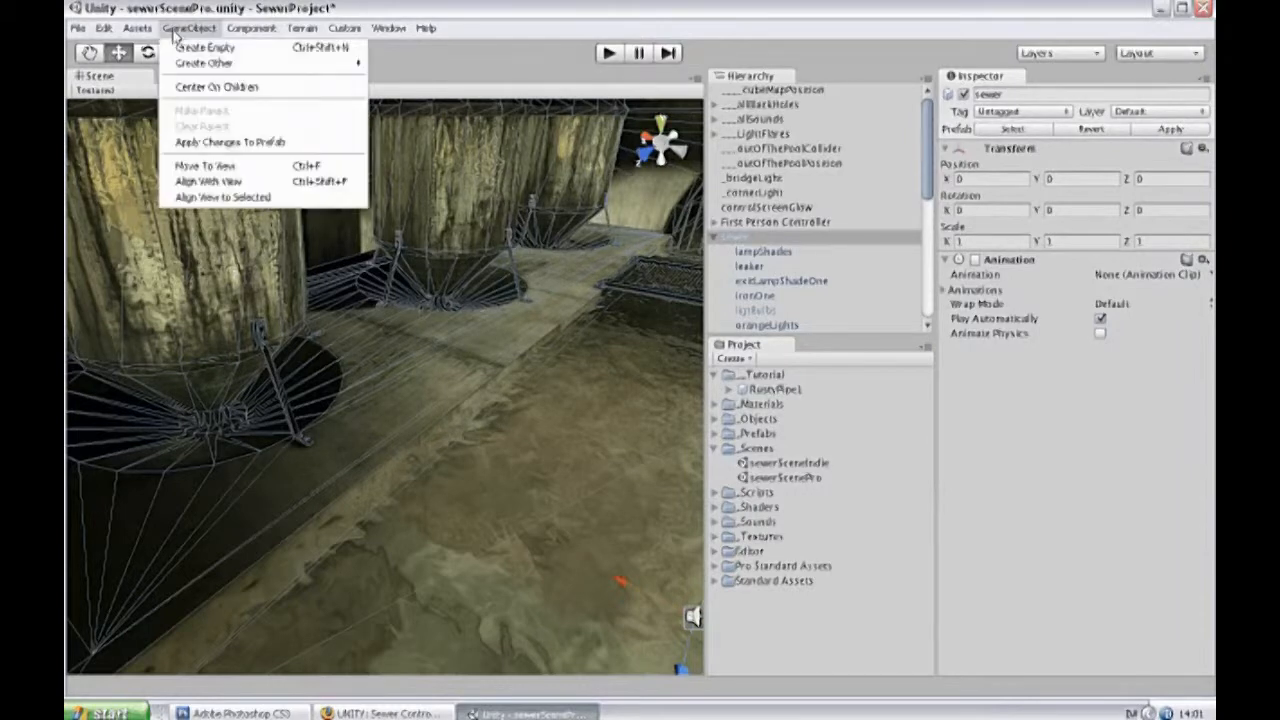
mouse_move(256, 63)
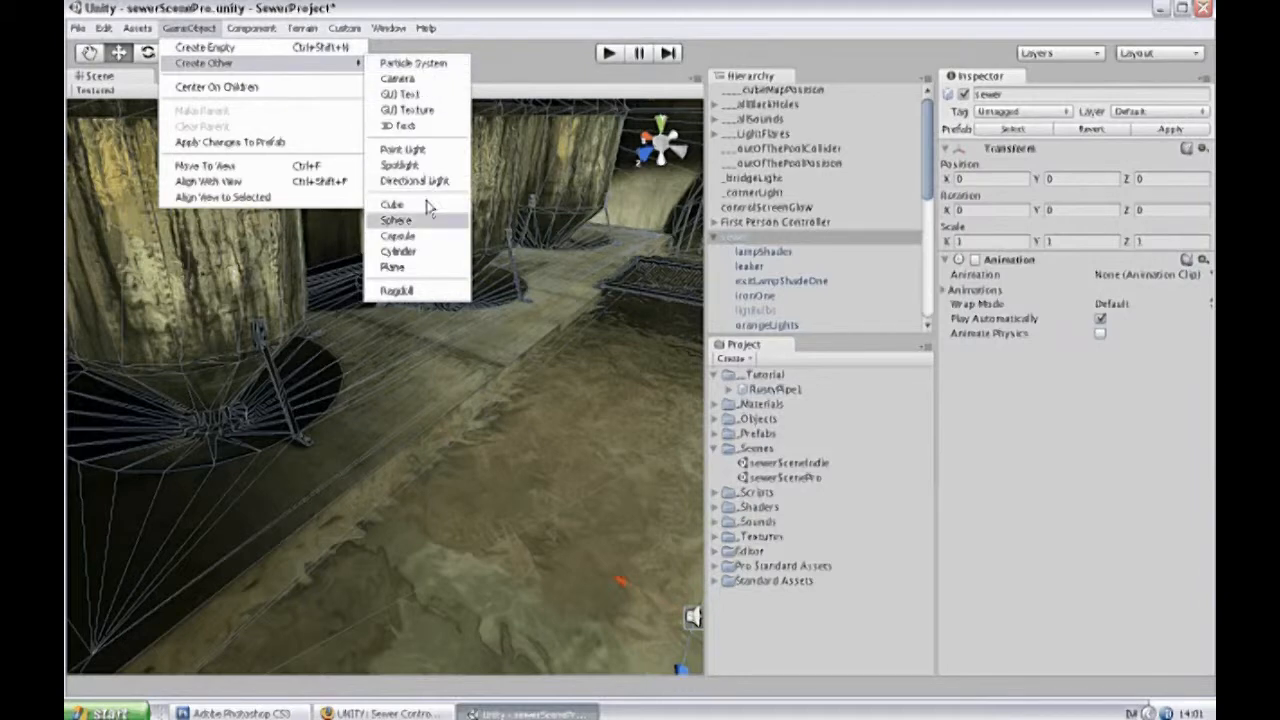
click(424, 251)
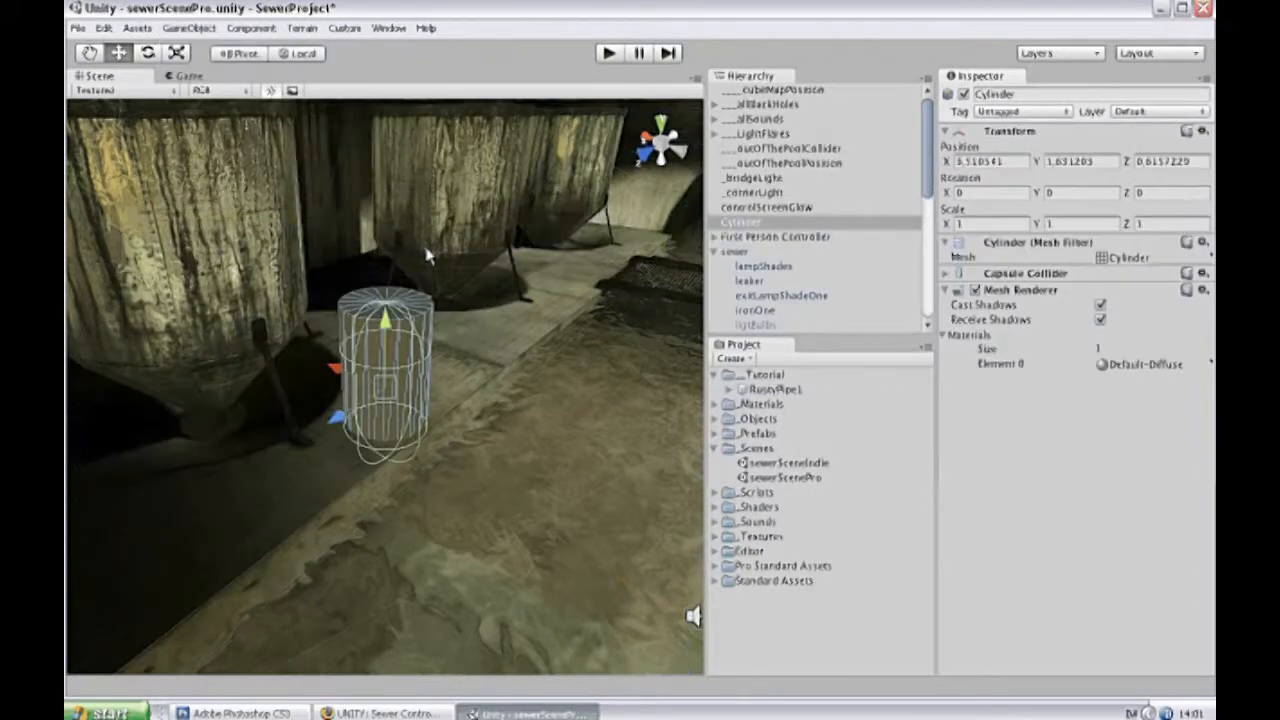
Scale the cylinder to about 0,6 in X and Z and 1,0 in Y, and assign it the waterfall-lambert6 material.
key(r)
drag(386, 325, 386, 282)
drag(384, 389, 374, 419)
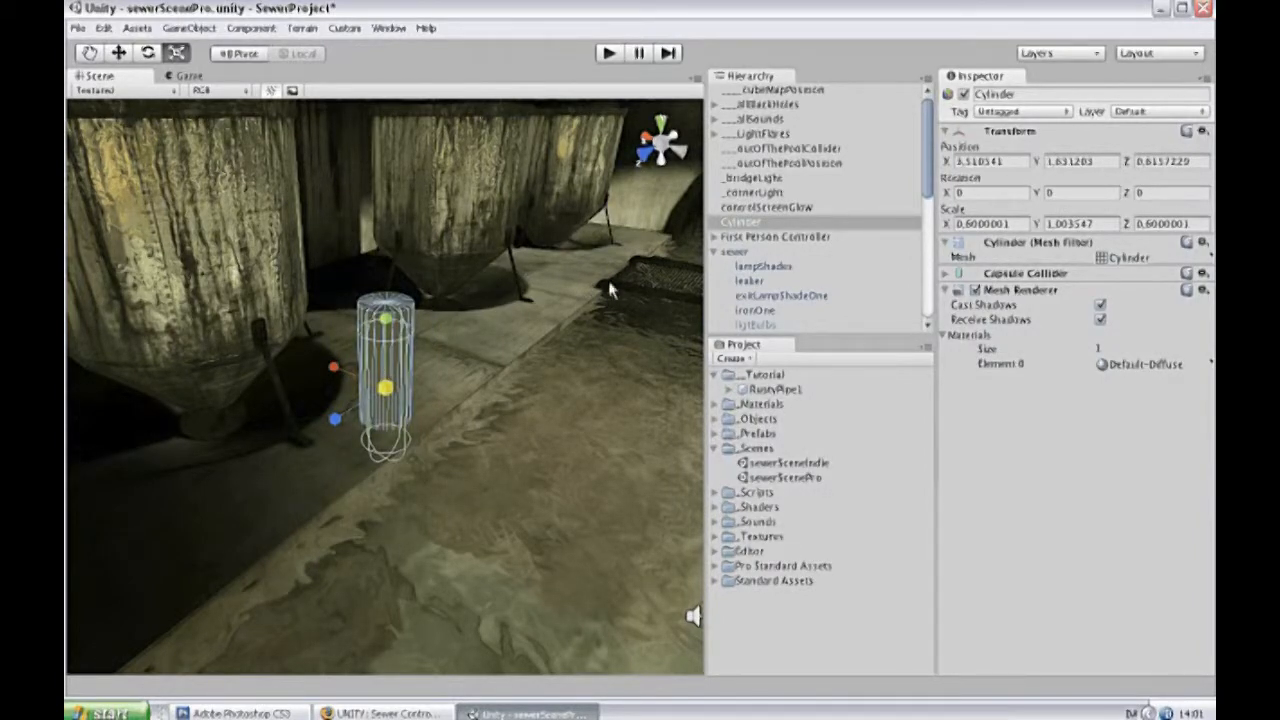
click(1211, 364)
click(1150, 620)
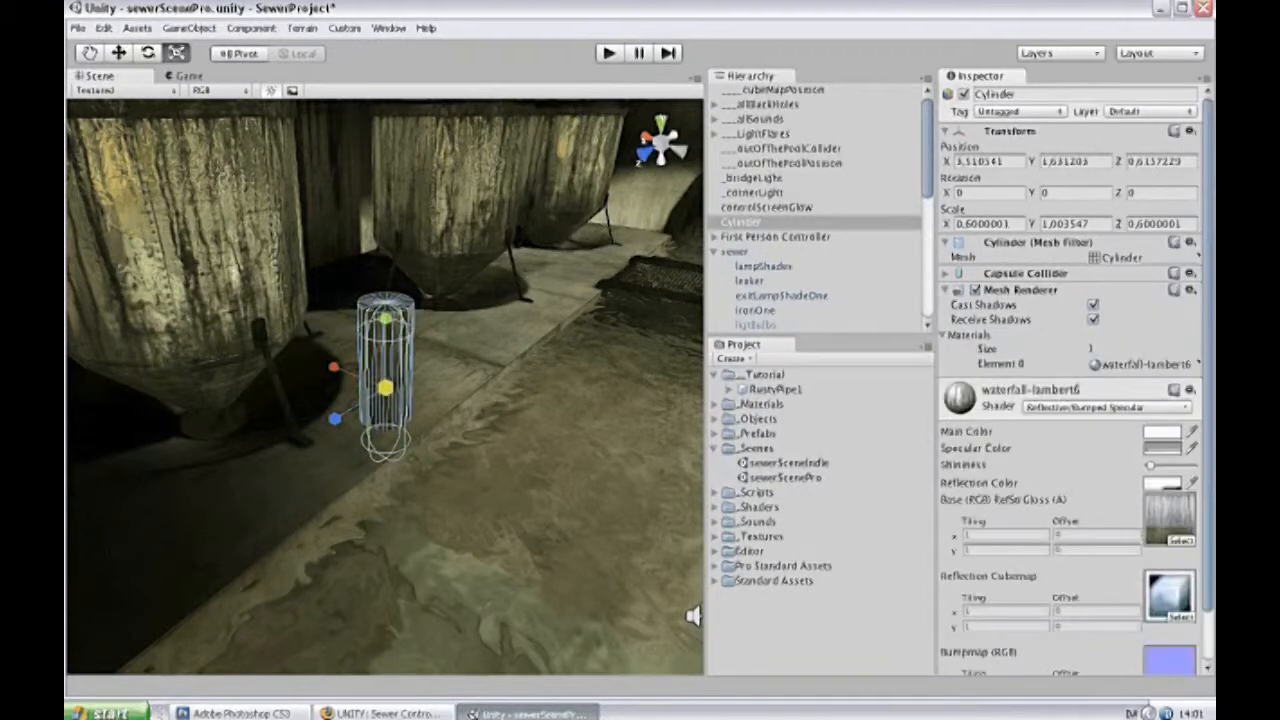
Rotate the cylinder to about 265 degrees around Z and move it so it sticks out of the nearest tank like a pipe.
click(150, 55)
drag(455, 373, 344, 190)
key(w)
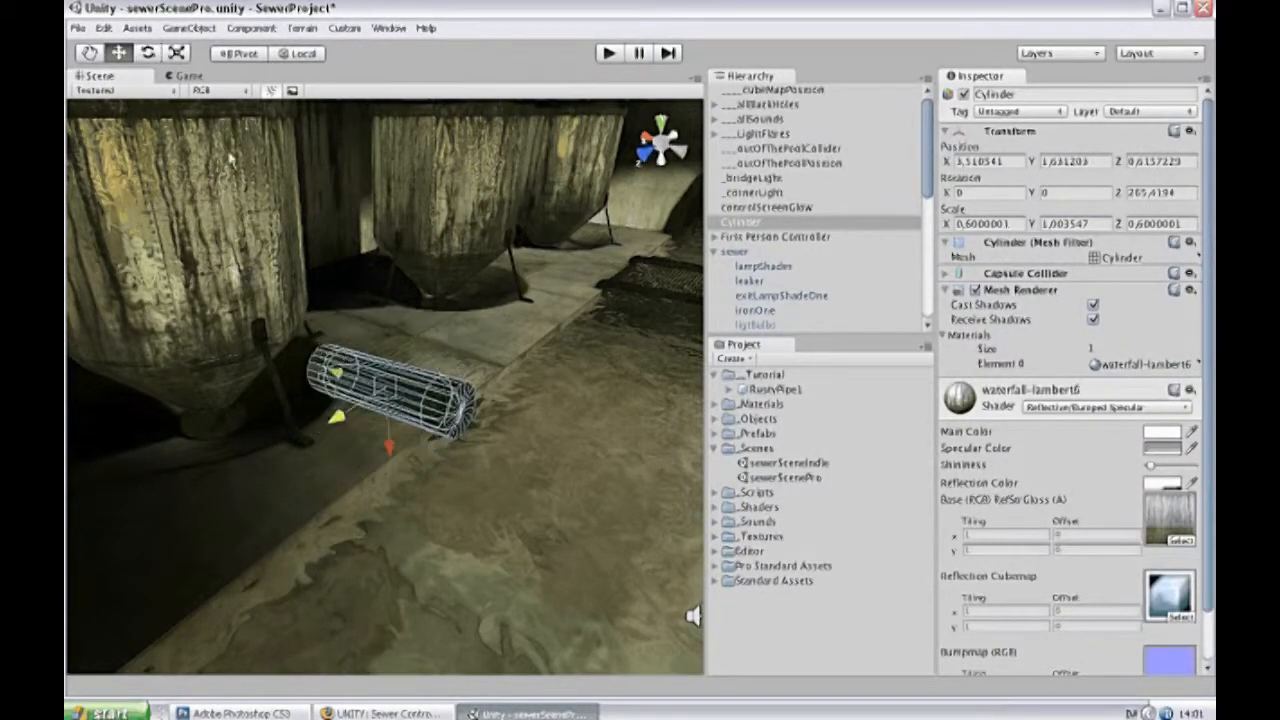
drag(397, 455, 387, 383)
drag(333, 330, 288, 349)
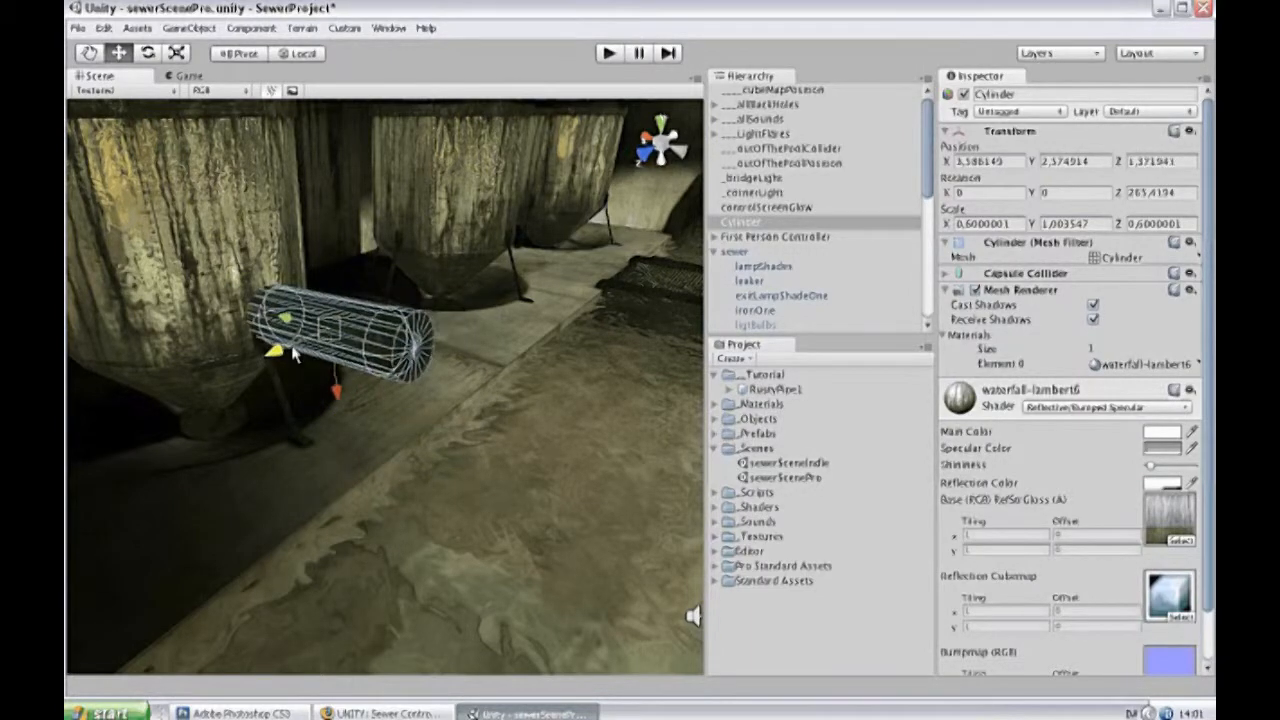
drag(280, 306, 263, 286)
click(497, 95)
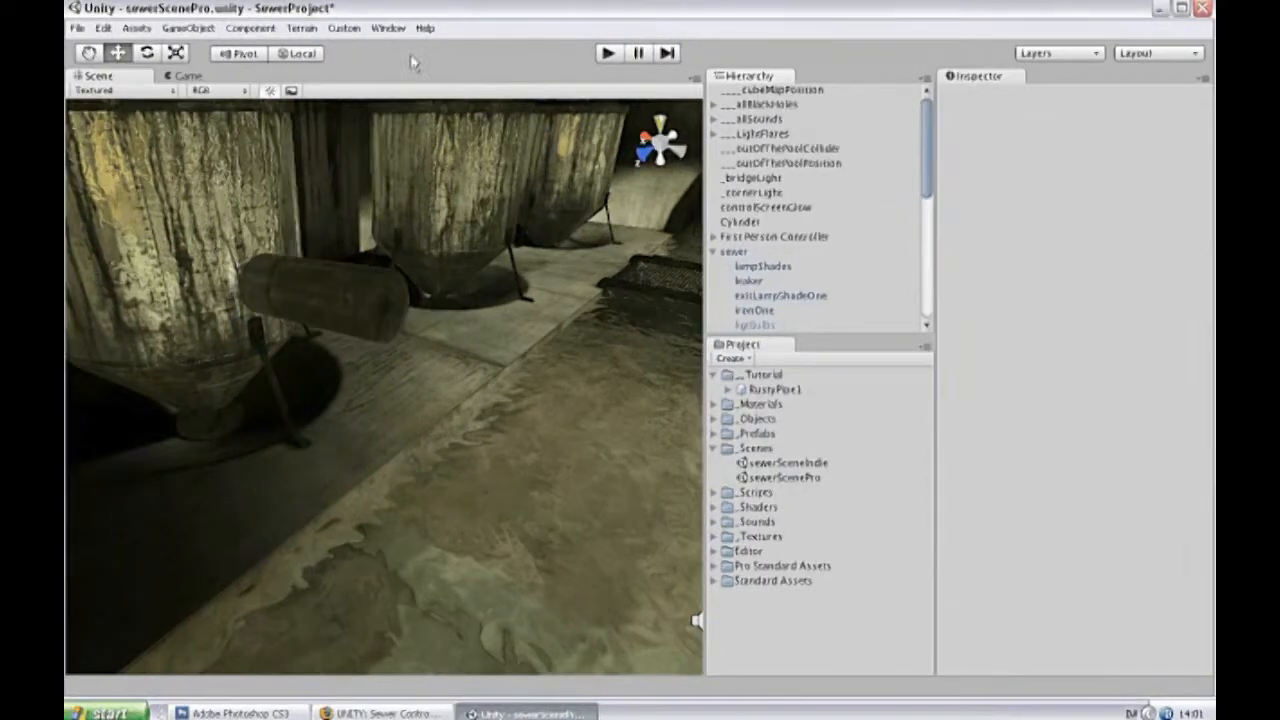
Create a particle system and make it a child of the cylinder.
click(190, 28)
mouse_move(254, 66)
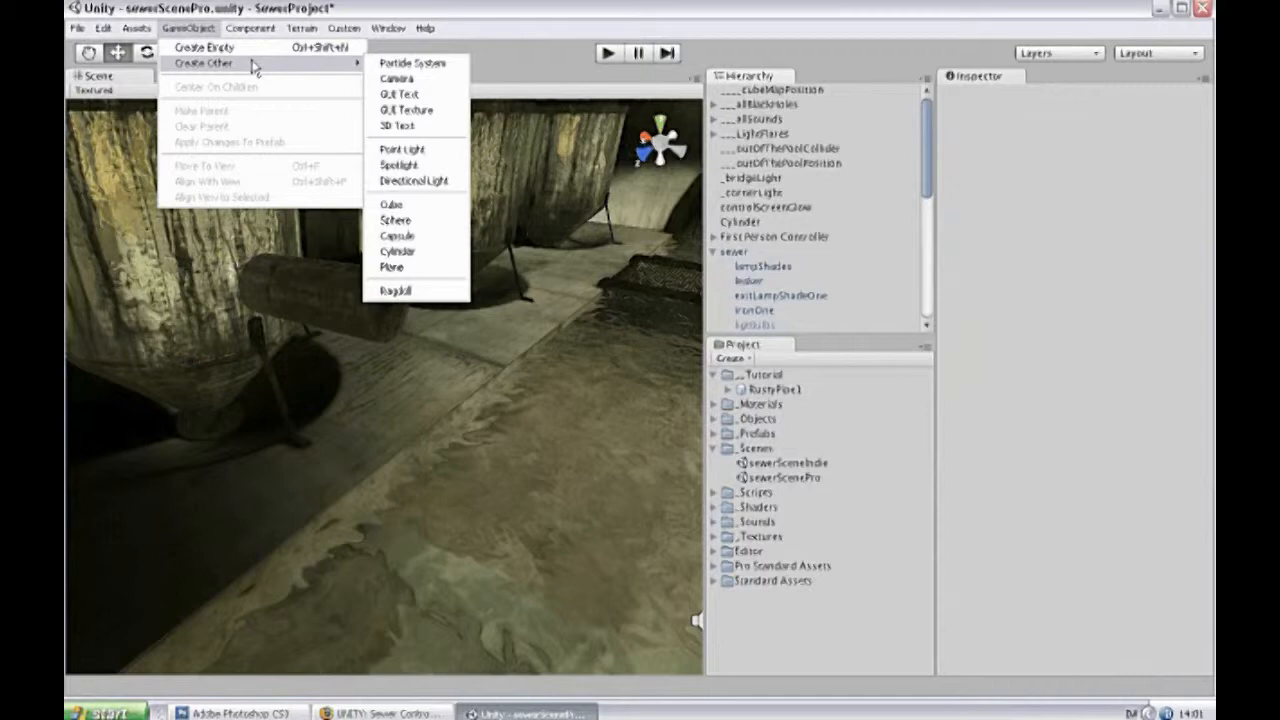
click(421, 65)
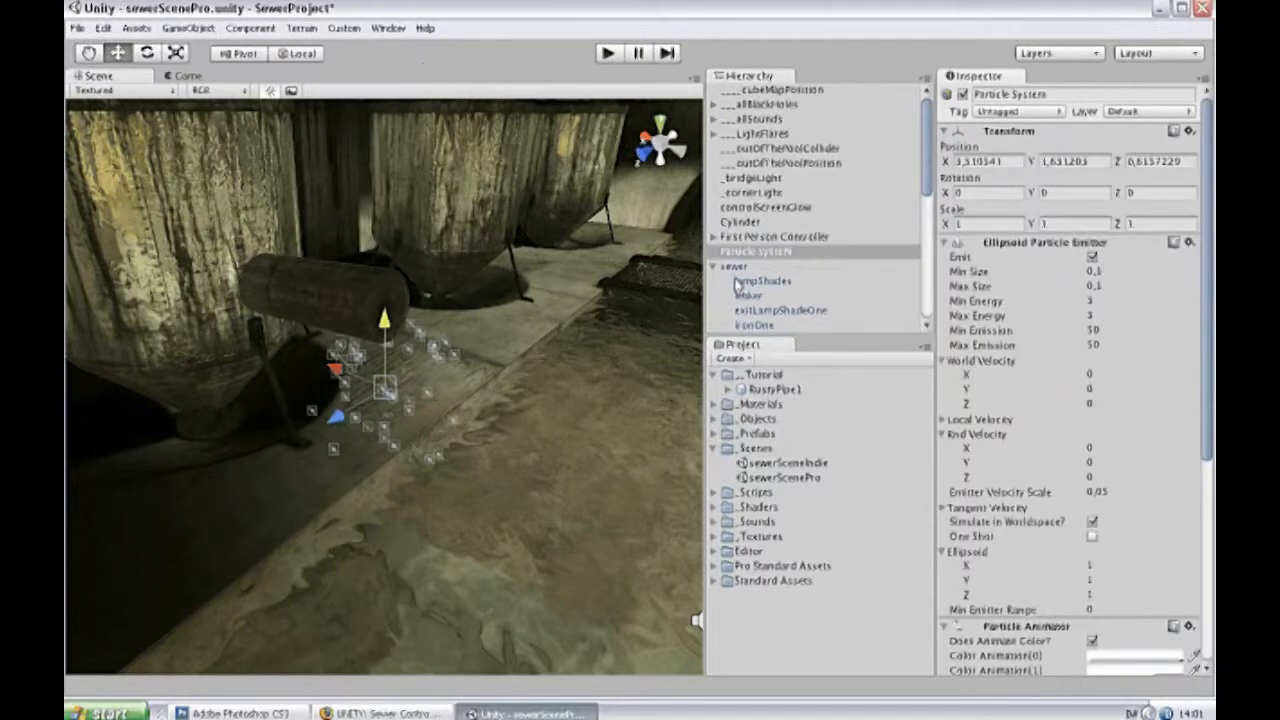
drag(758, 251, 763, 224)
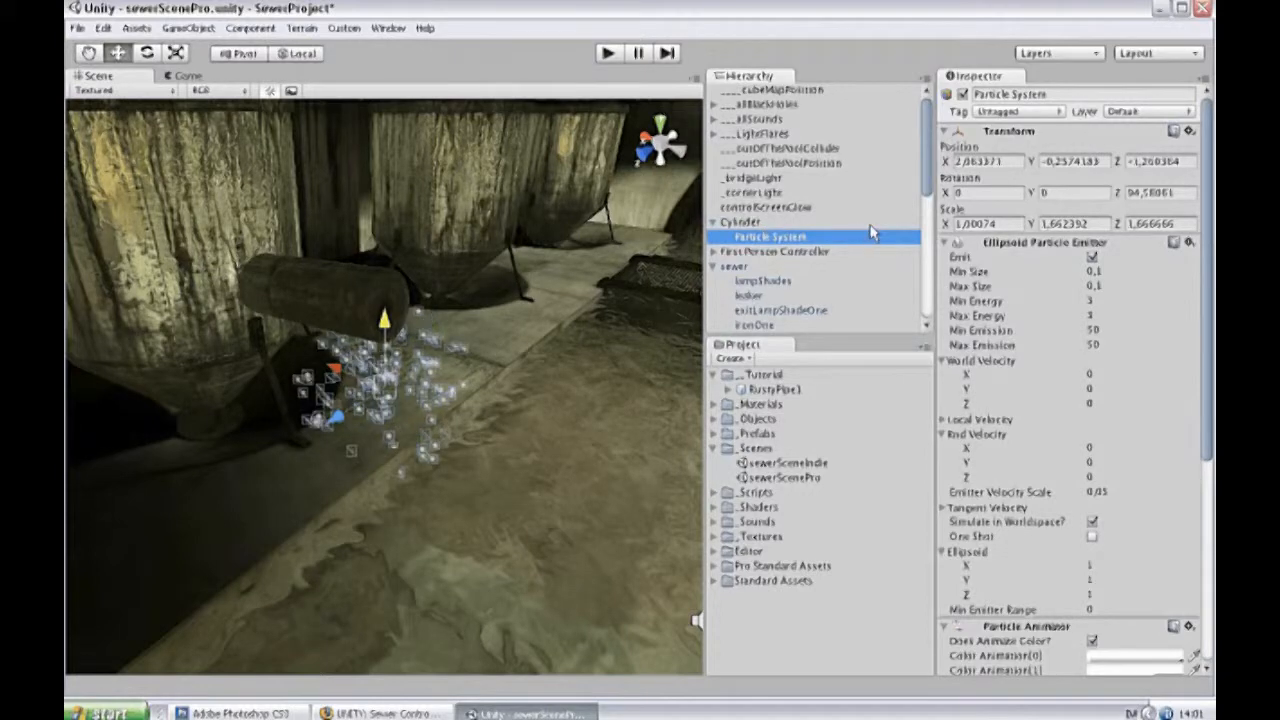
Set the particle system's local position to X 0, Y -1, Z 0 so it sits at the pipe's open end.
click(1005, 161)
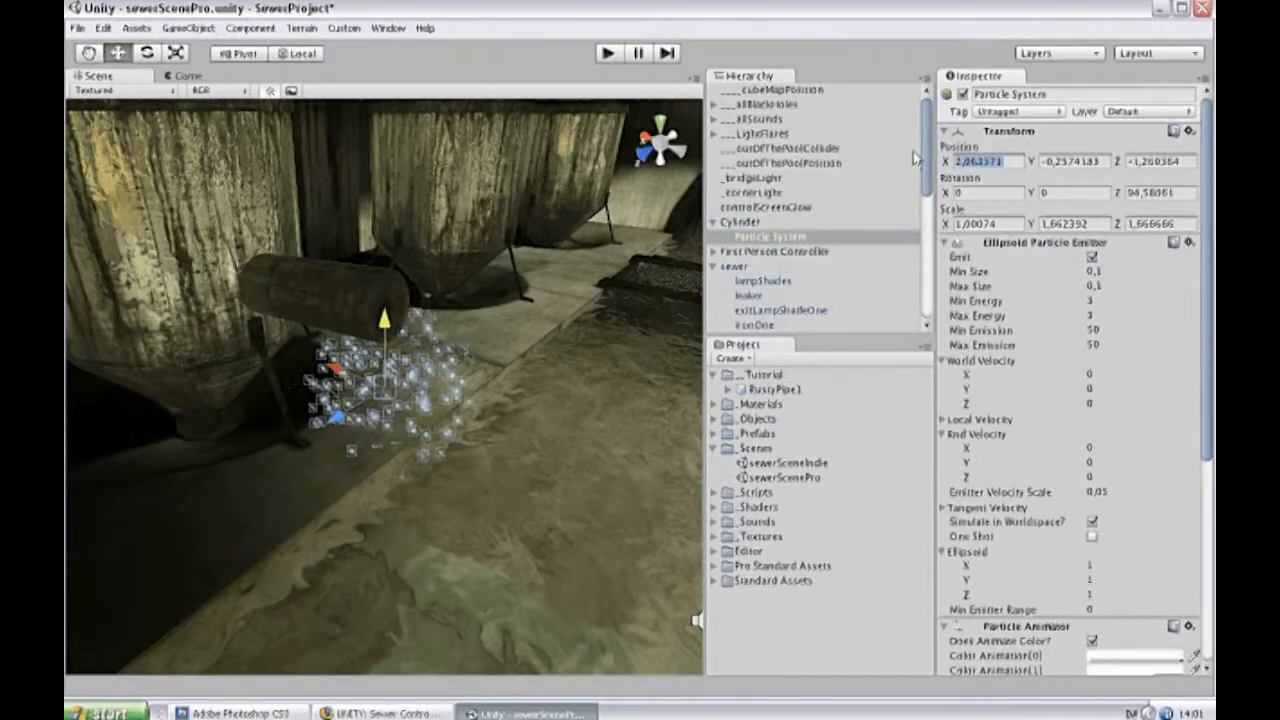
text(0)
click(1188, 161)
text(0)
click(1096, 161)
text(-1)
Set the emitter's minimum and maximum particle size to 0,3 and its minimum and maximum energy to 5.
click(1112, 271)
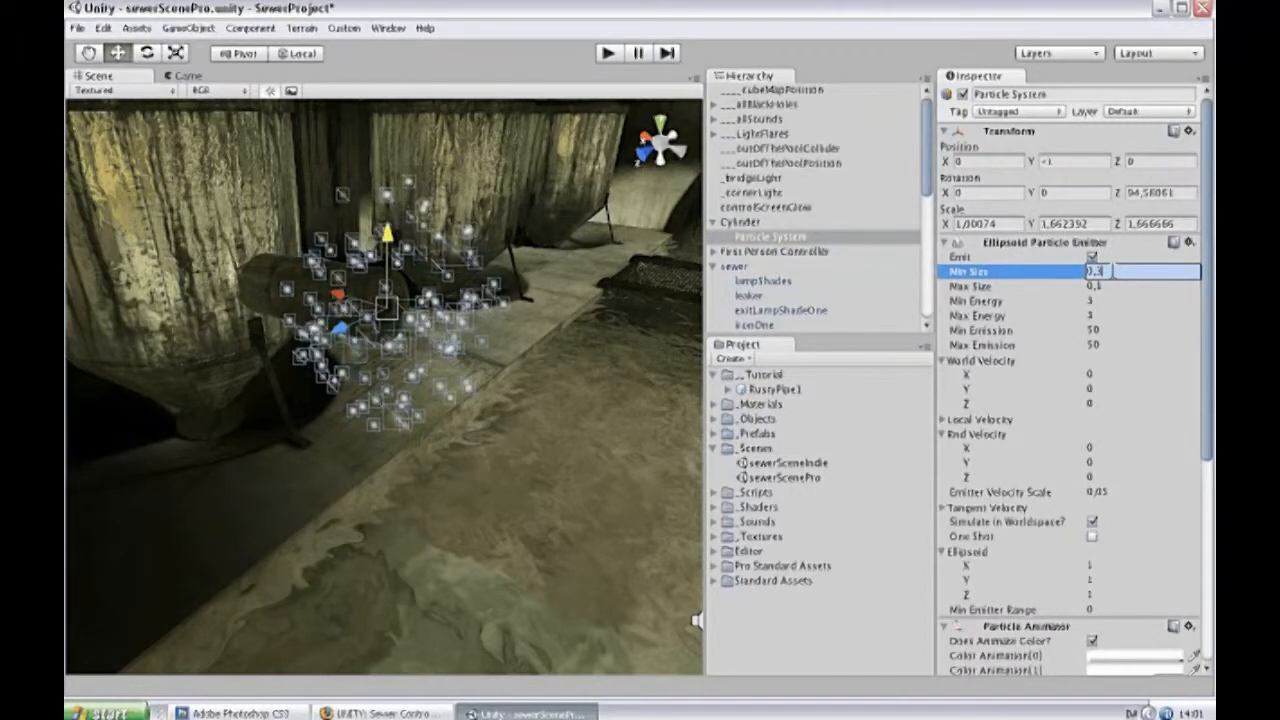
key(Tab)
text(0,3)
key(Tab)
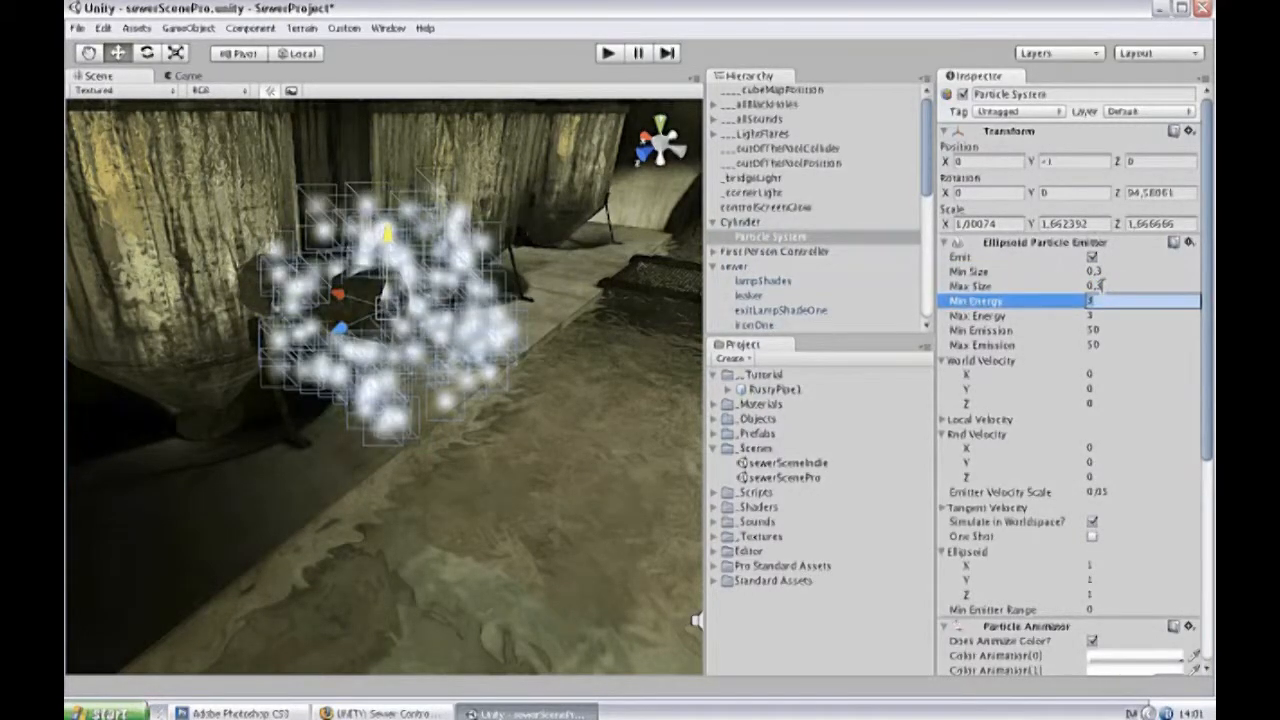
text(3)
key(Tab)
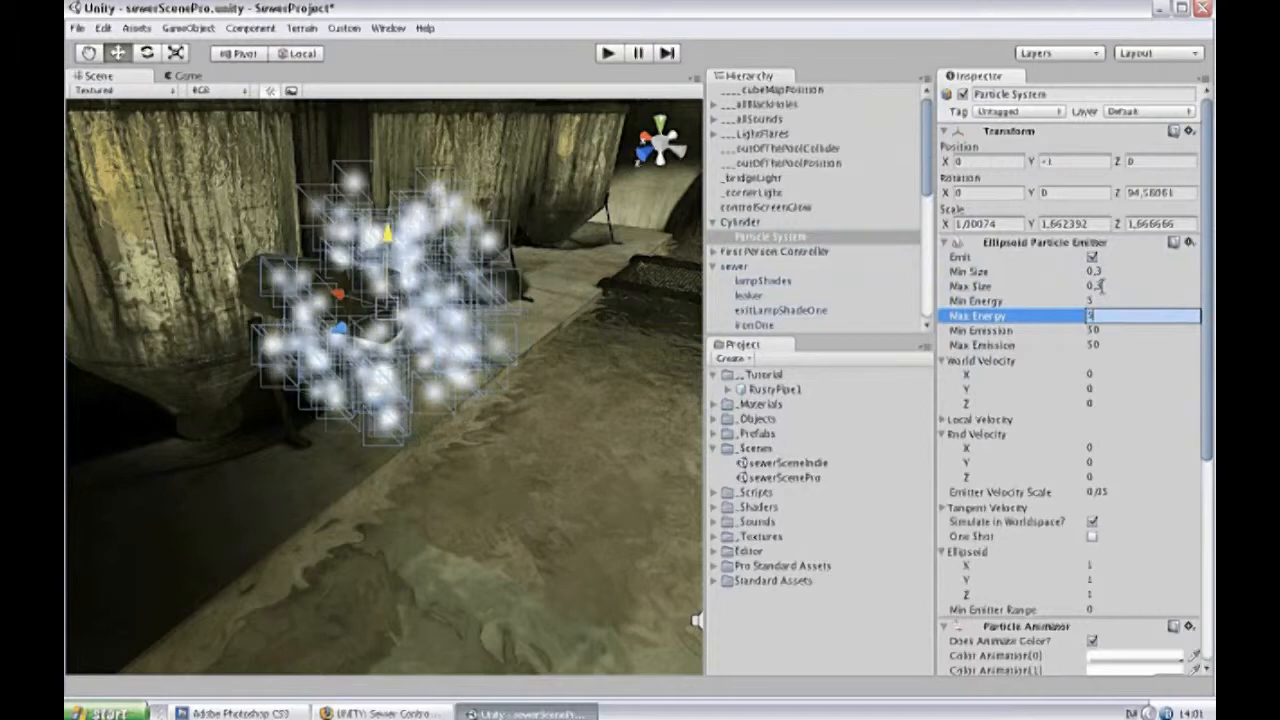
Set the emitter's world velocity Y to 0,3 and its random velocity to 0,1 in X and Z.
key(Tab)
key(Tab)
key(Tab)
key(Tab)
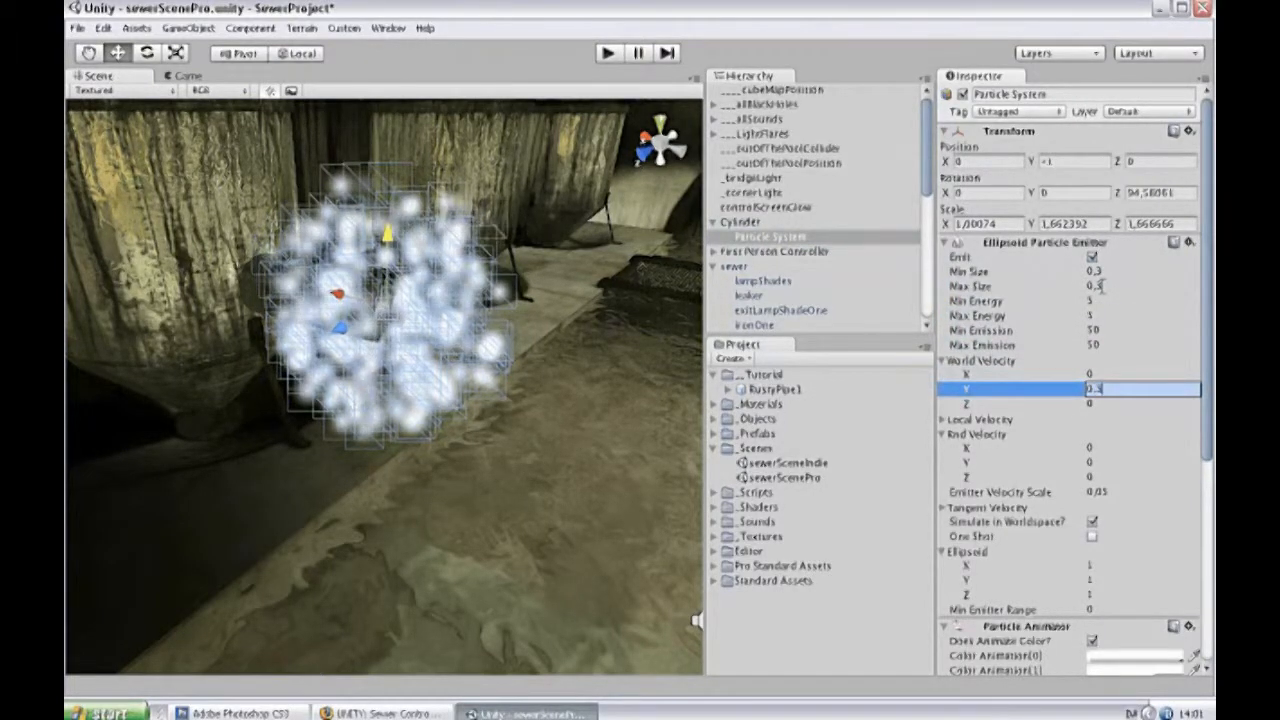
key(Return)
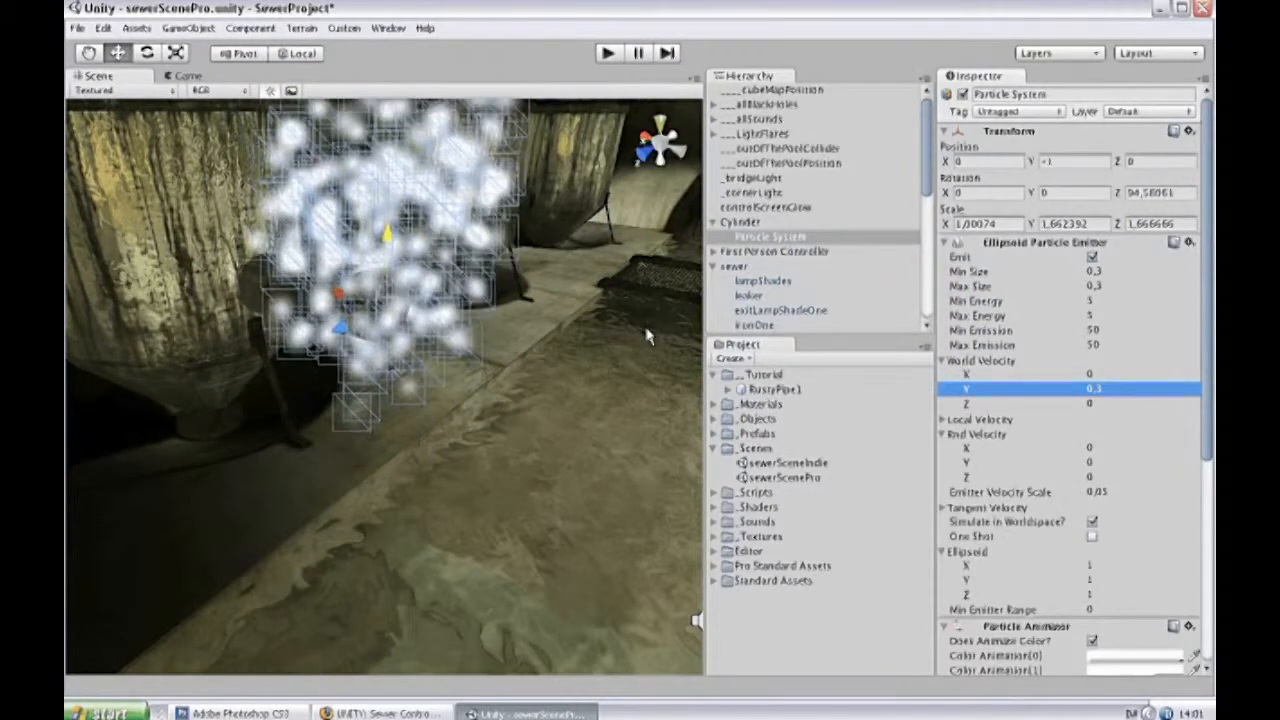
click(1102, 447)
text(0,1)
click(1100, 474)
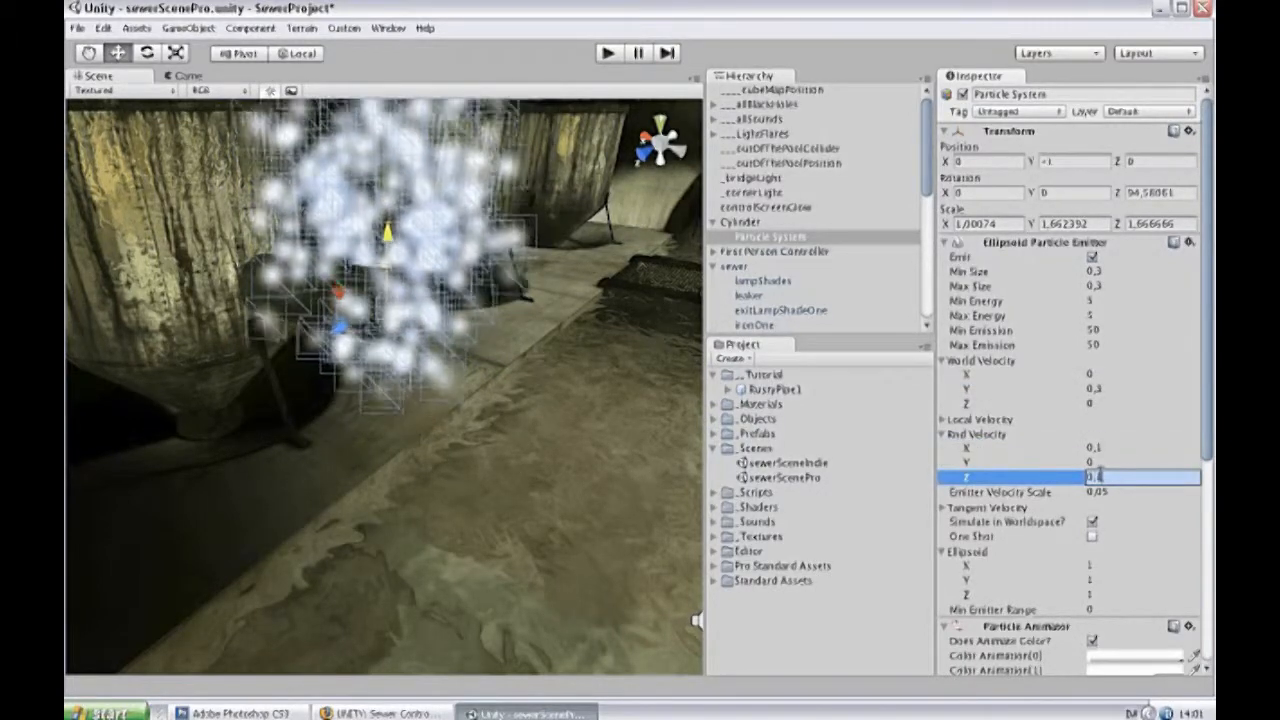
key(Return)
Shrink the emitter's ellipsoid to 0,1 in X, Y and Z.
click(1143, 568)
text(0,1)
click(1145, 577)
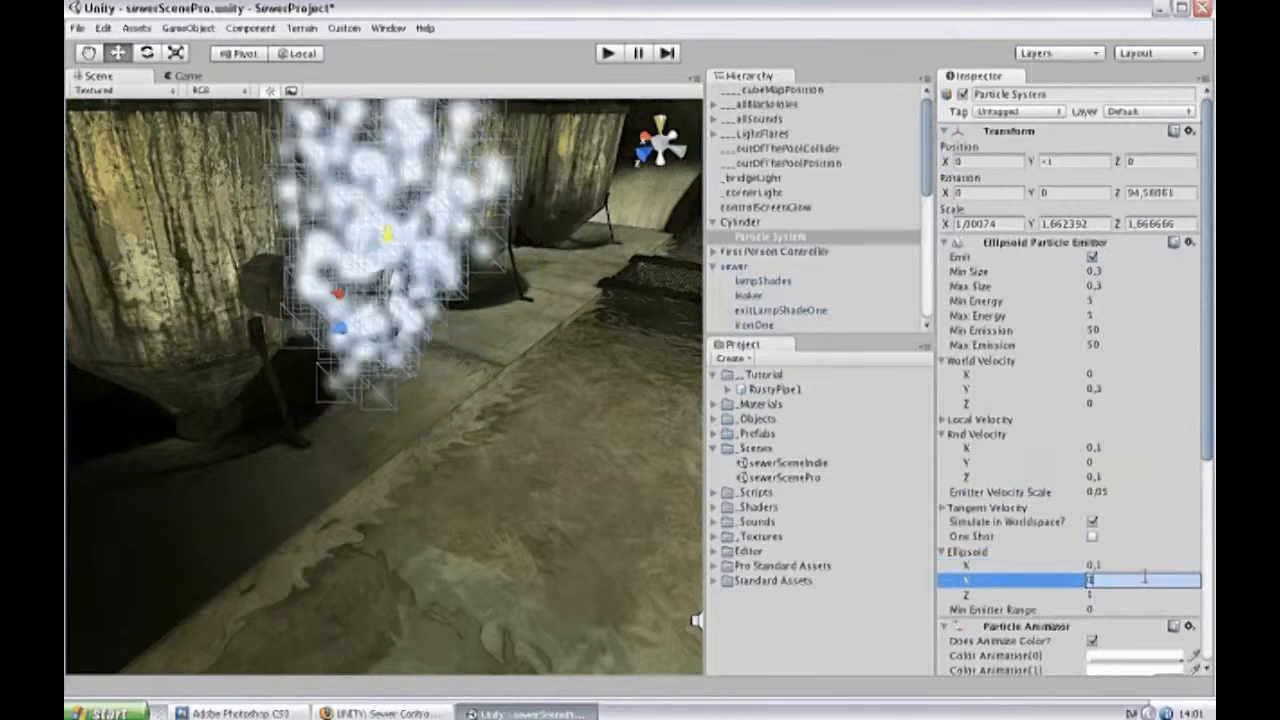
text(0,1)
key(Tab)
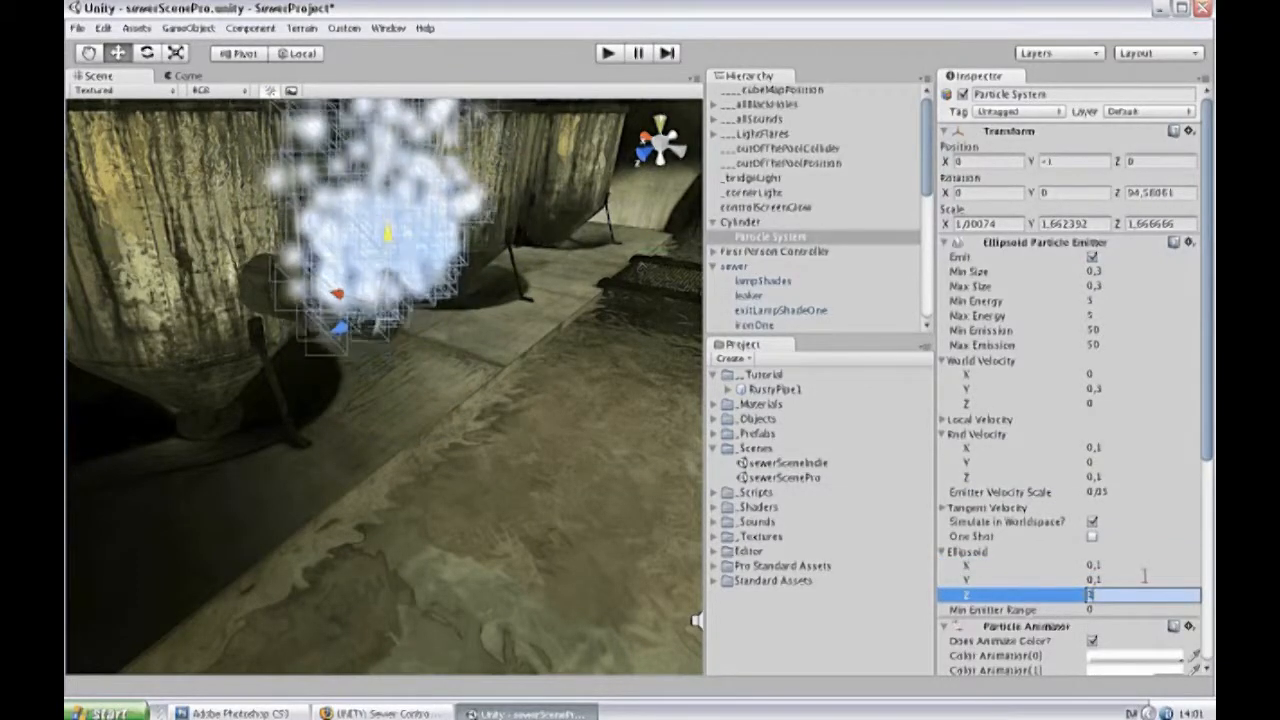
text(0,1)
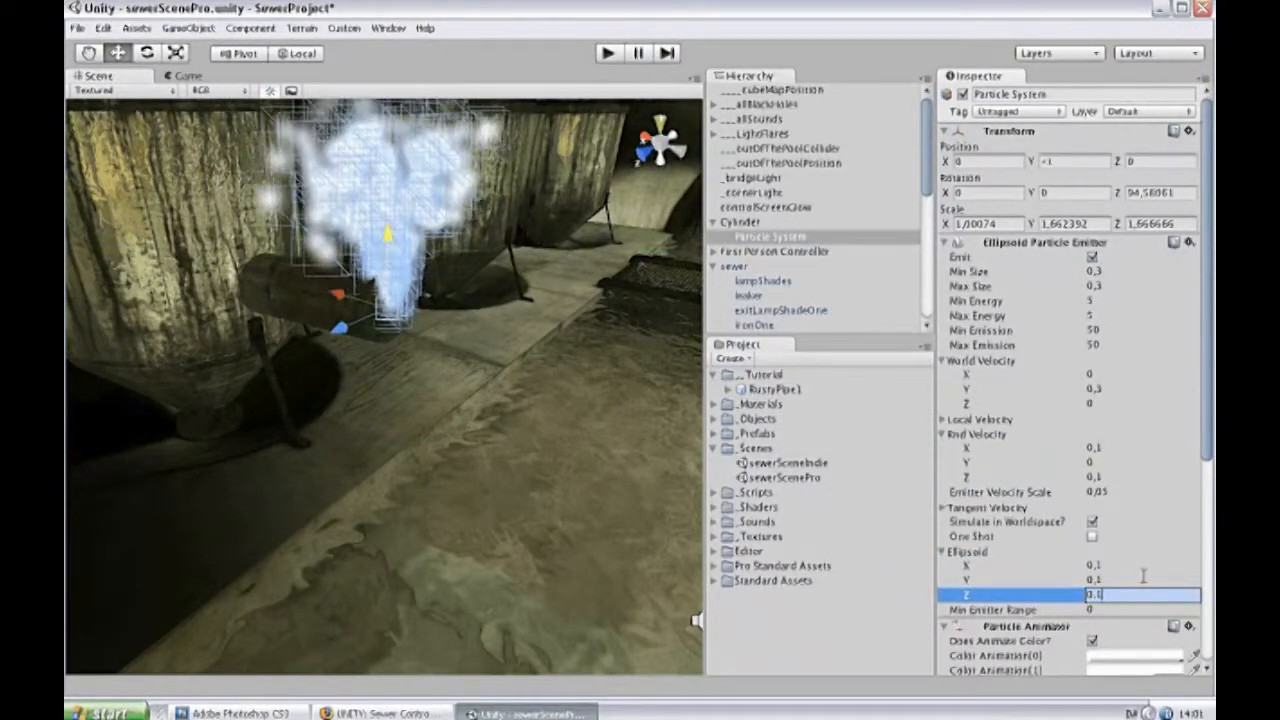
key(Return)
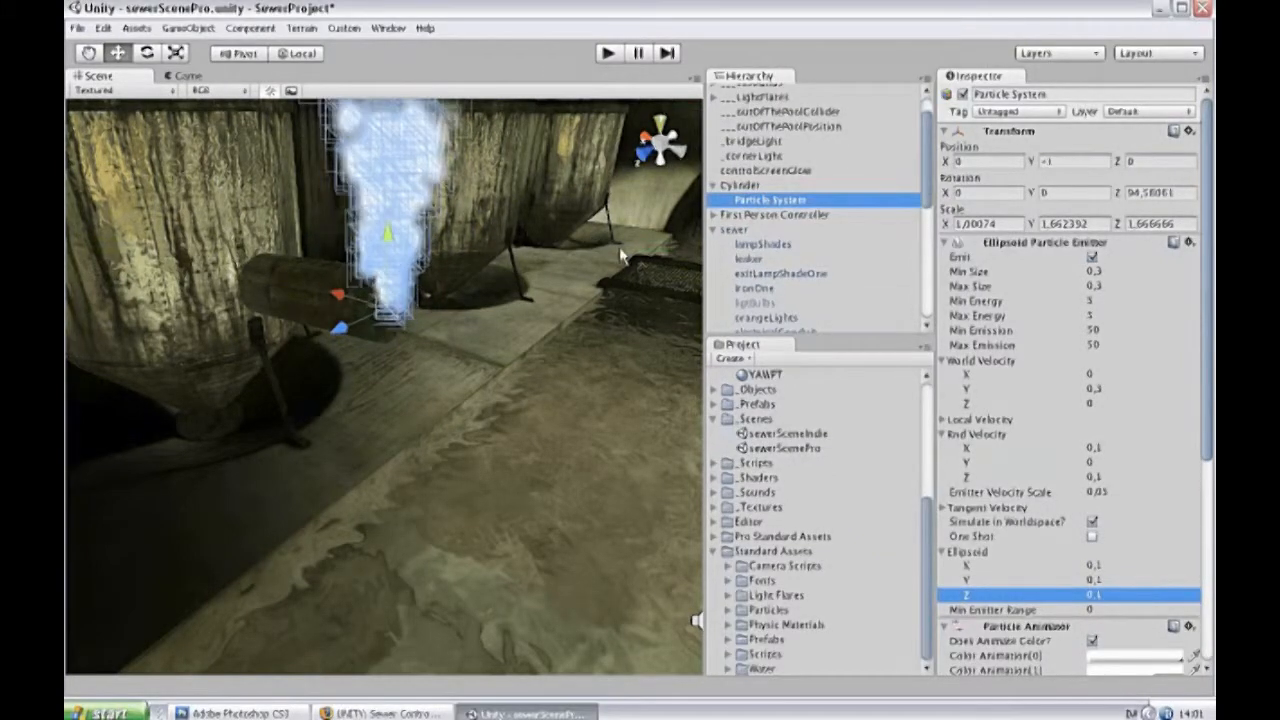
Assign the steam material to the particle renderer and deselect the particle system to view it without its wireframe.
scroll(1063, 368, down, 6)
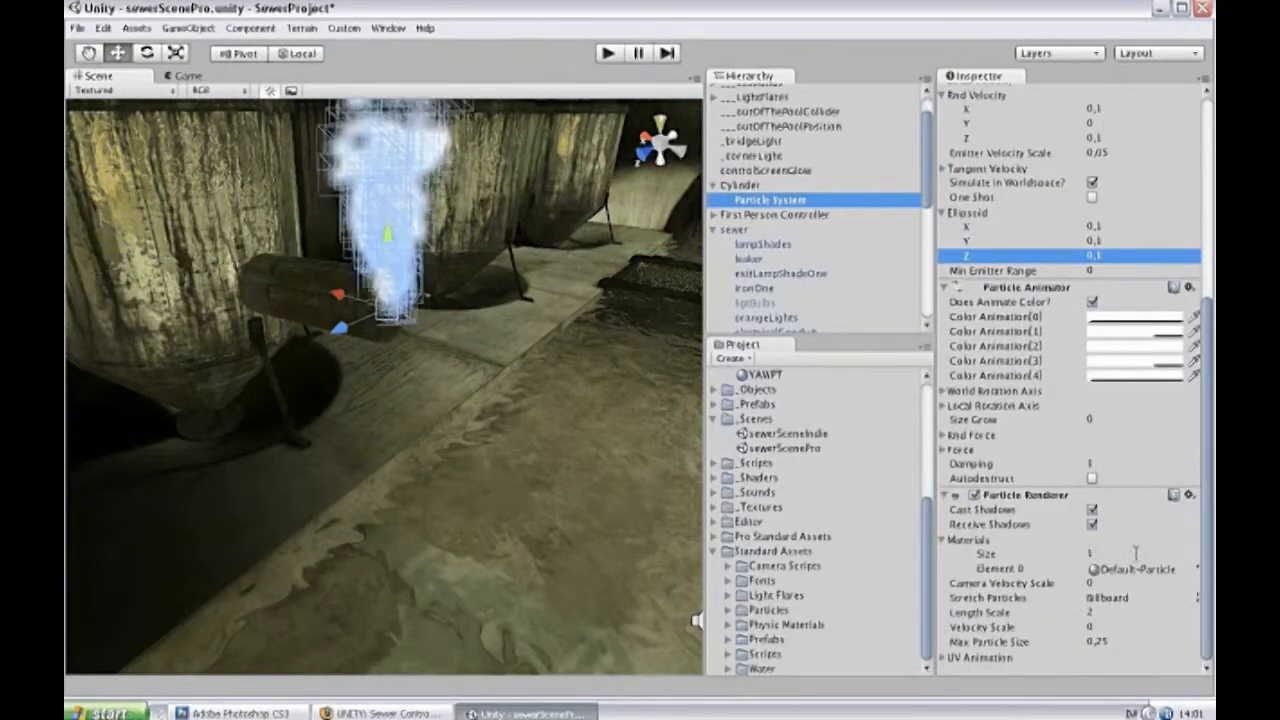
click(1180, 569)
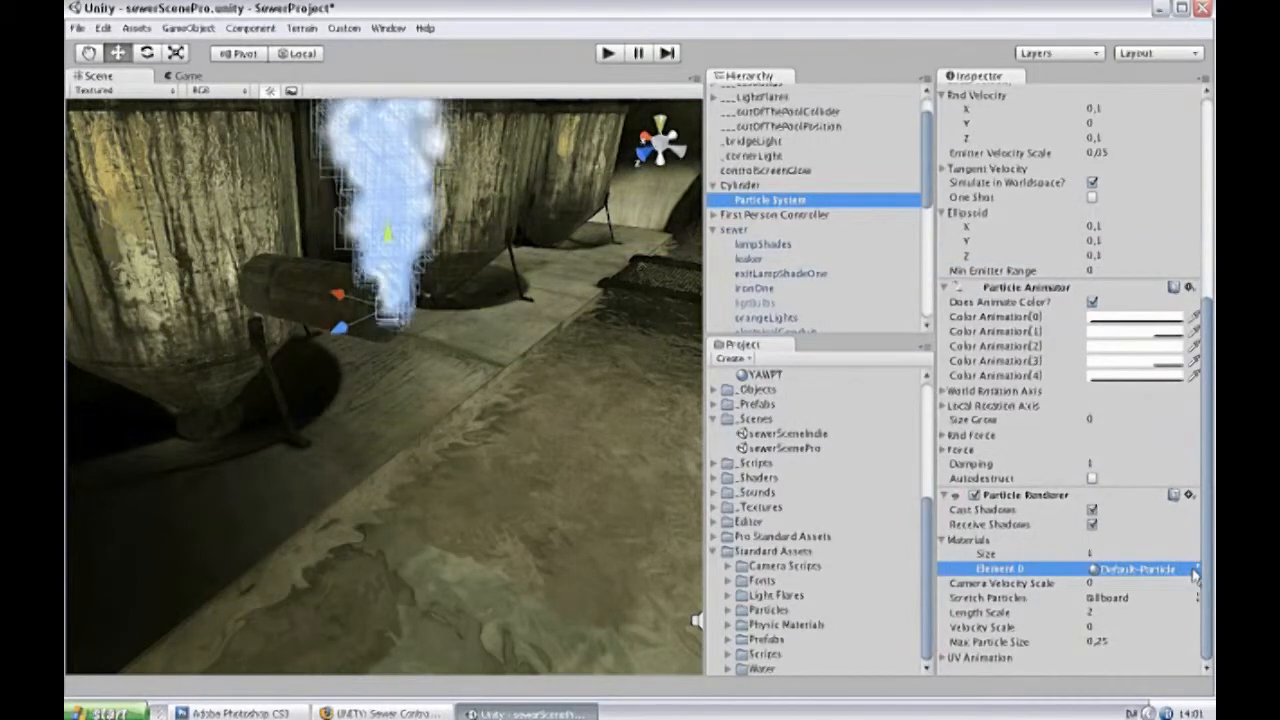
click(1194, 569)
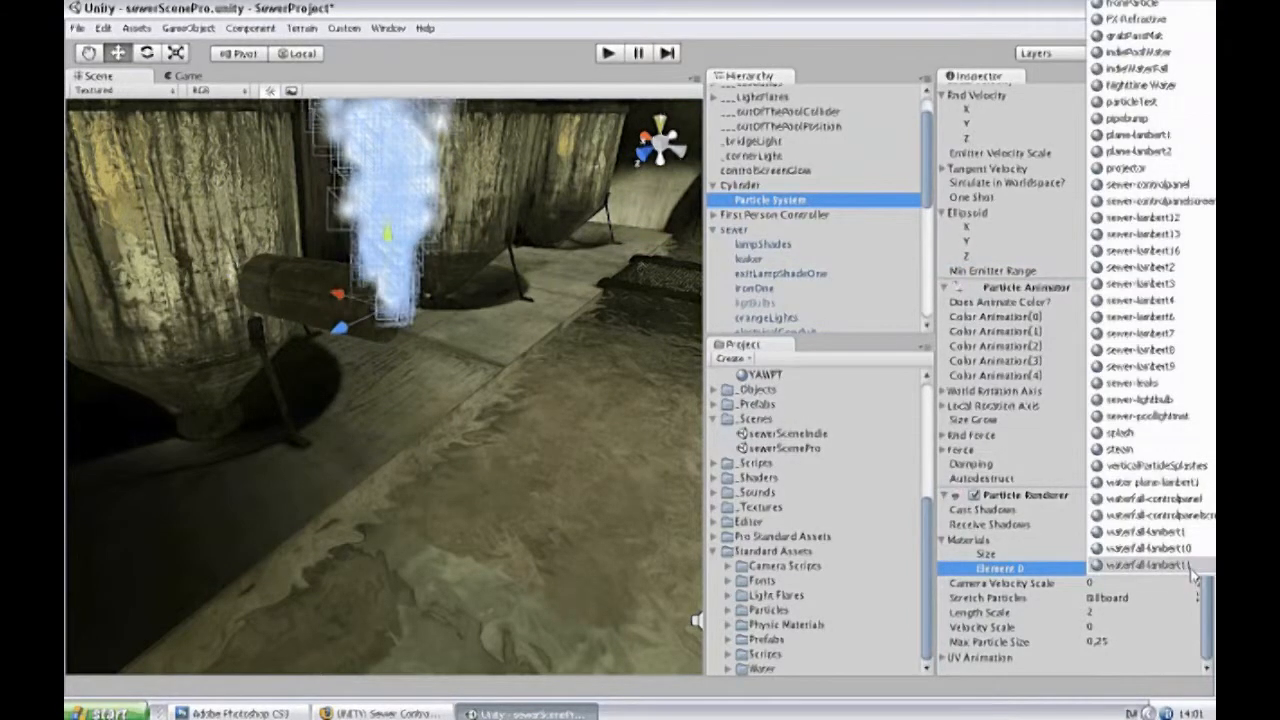
click(1120, 449)
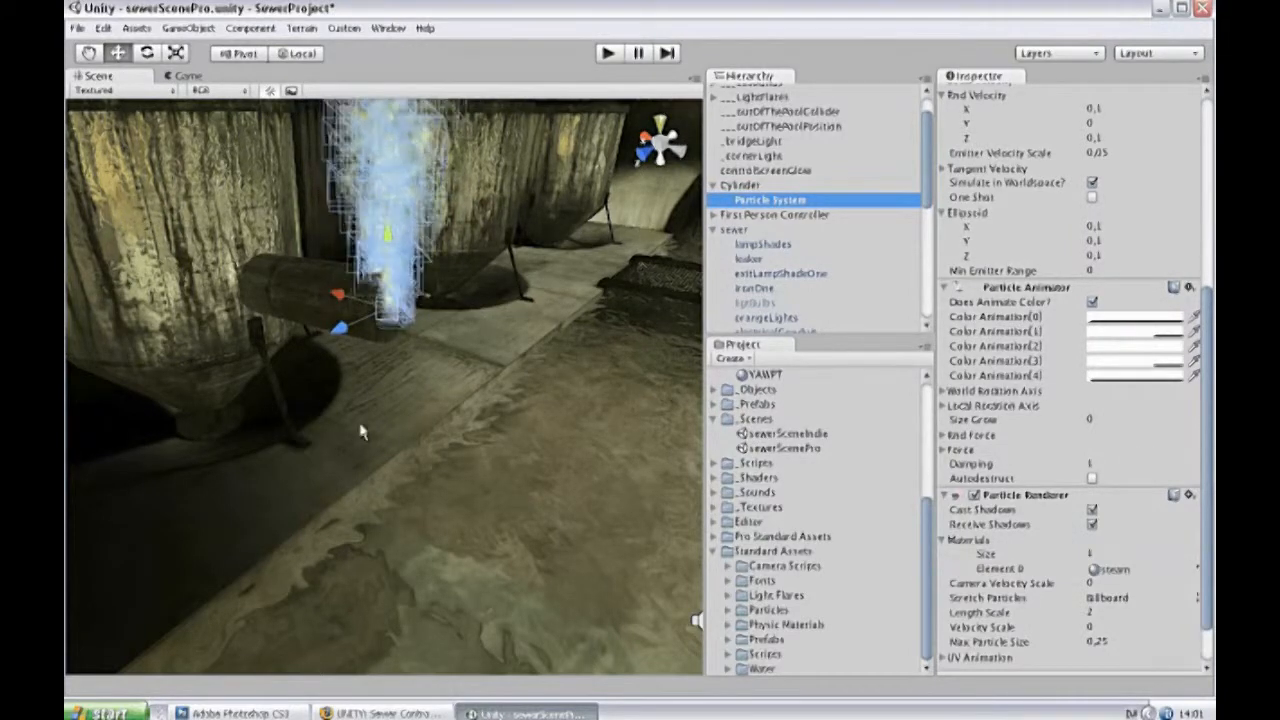
click(489, 352)
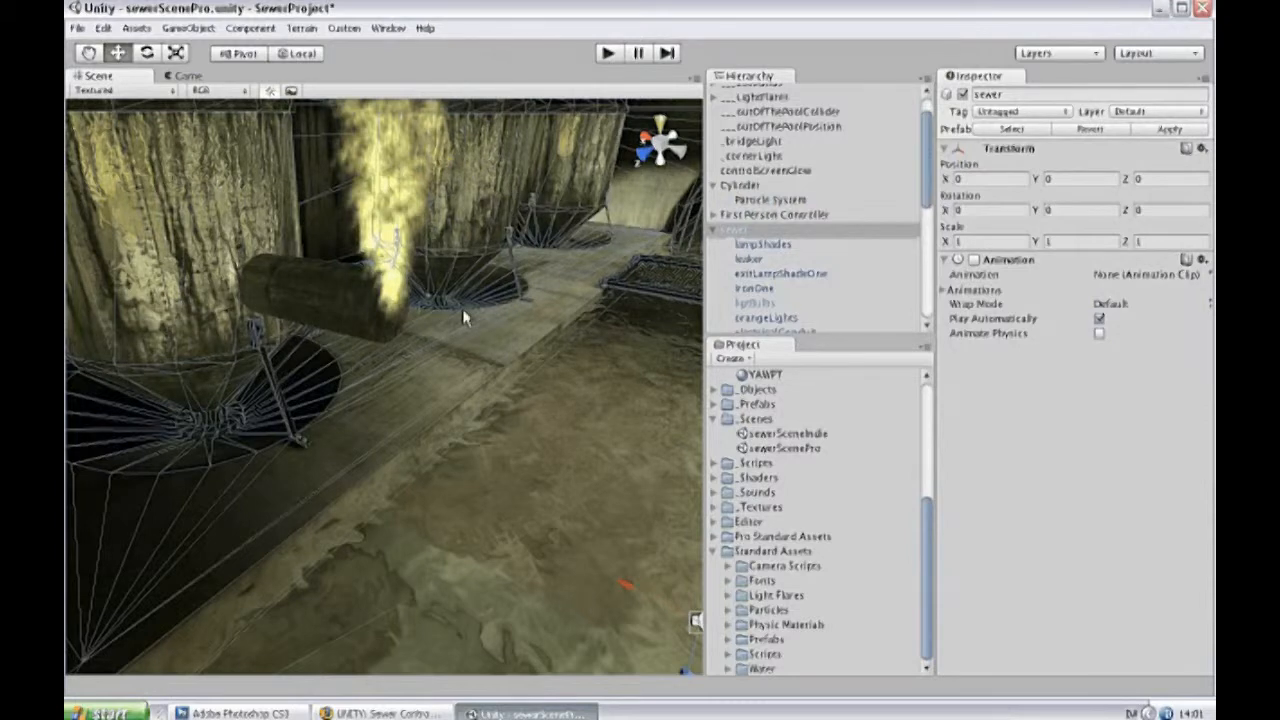
Run the game, walk up to the pipe to examine its steam, and stop playback.
click(607, 53)
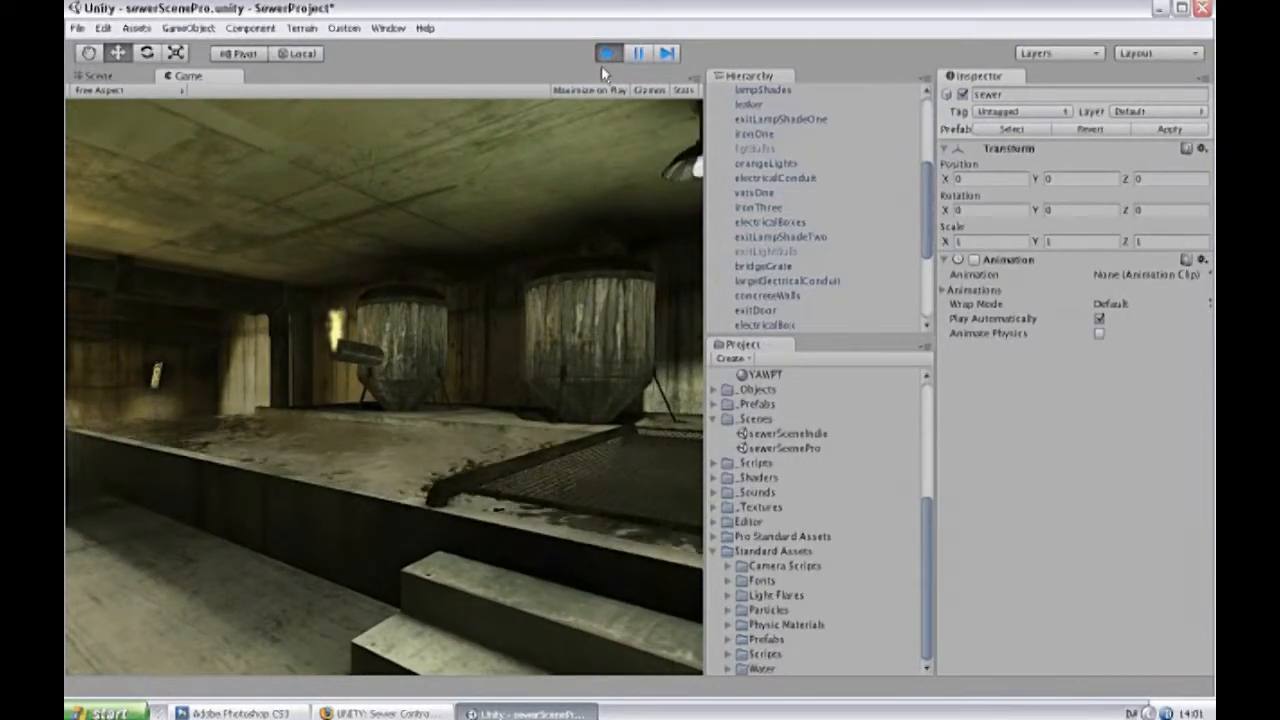
key(w)
key(w)
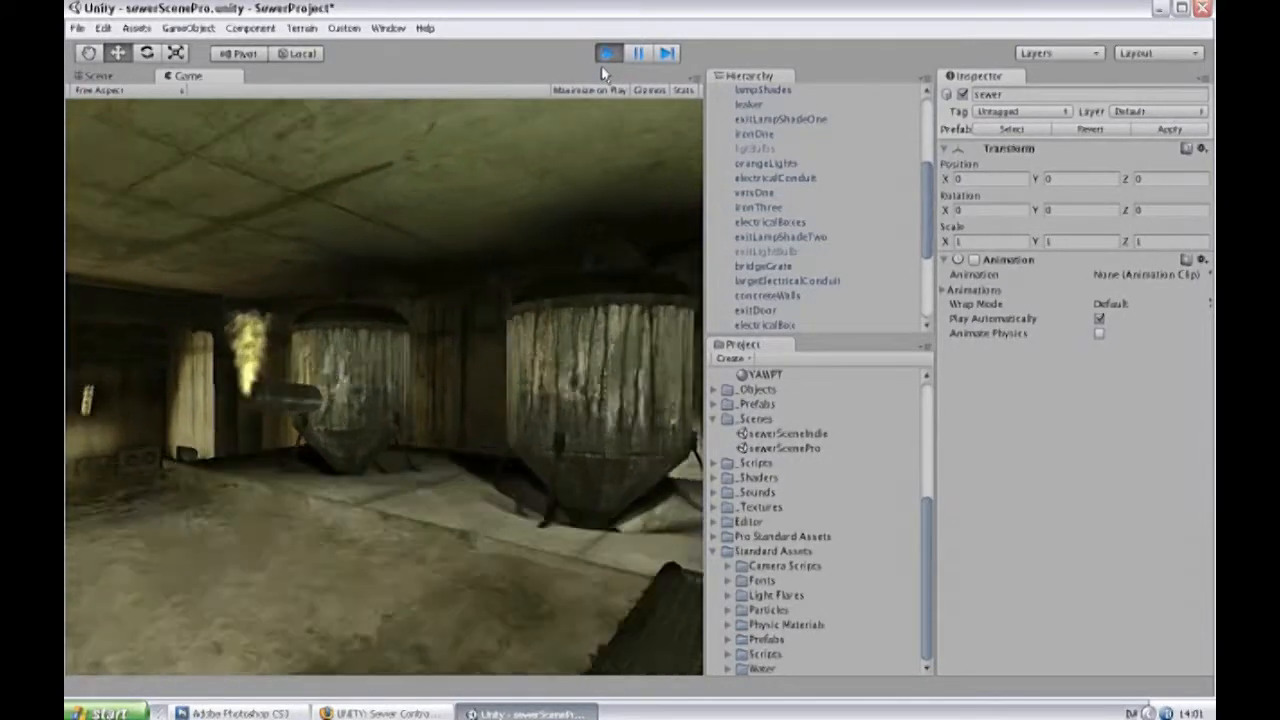
key(w)
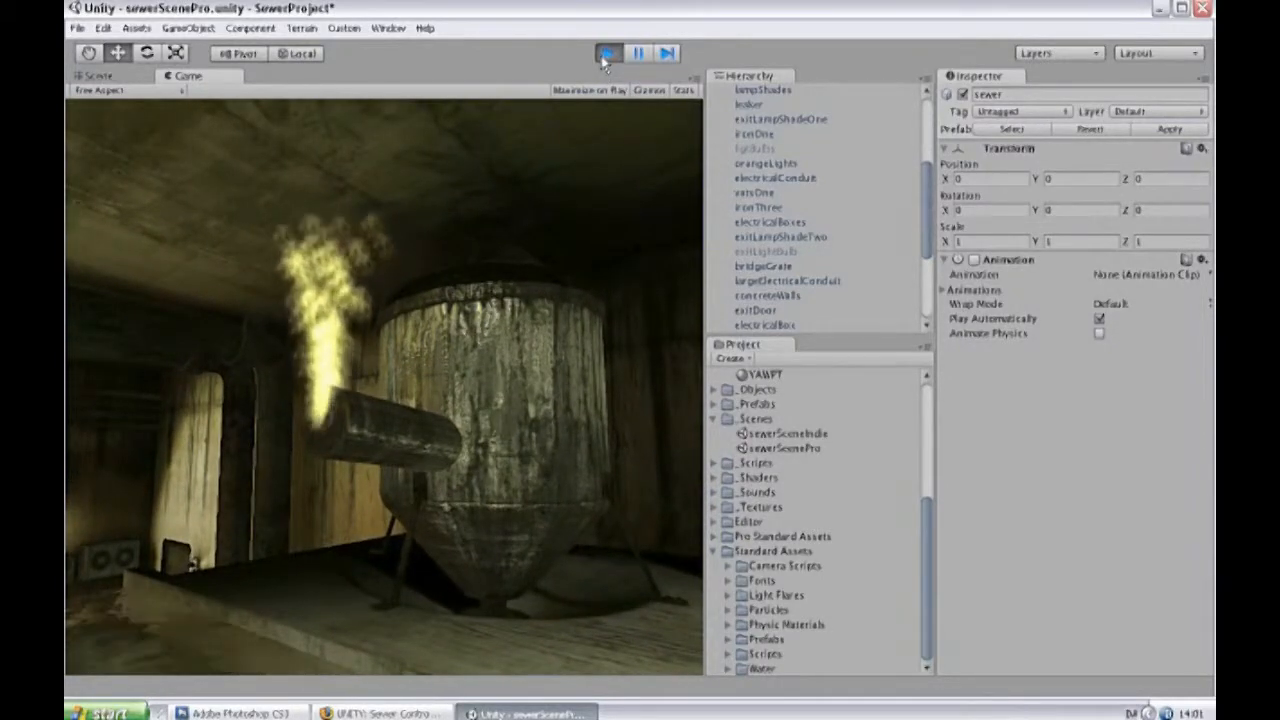
key(w)
click(607, 53)
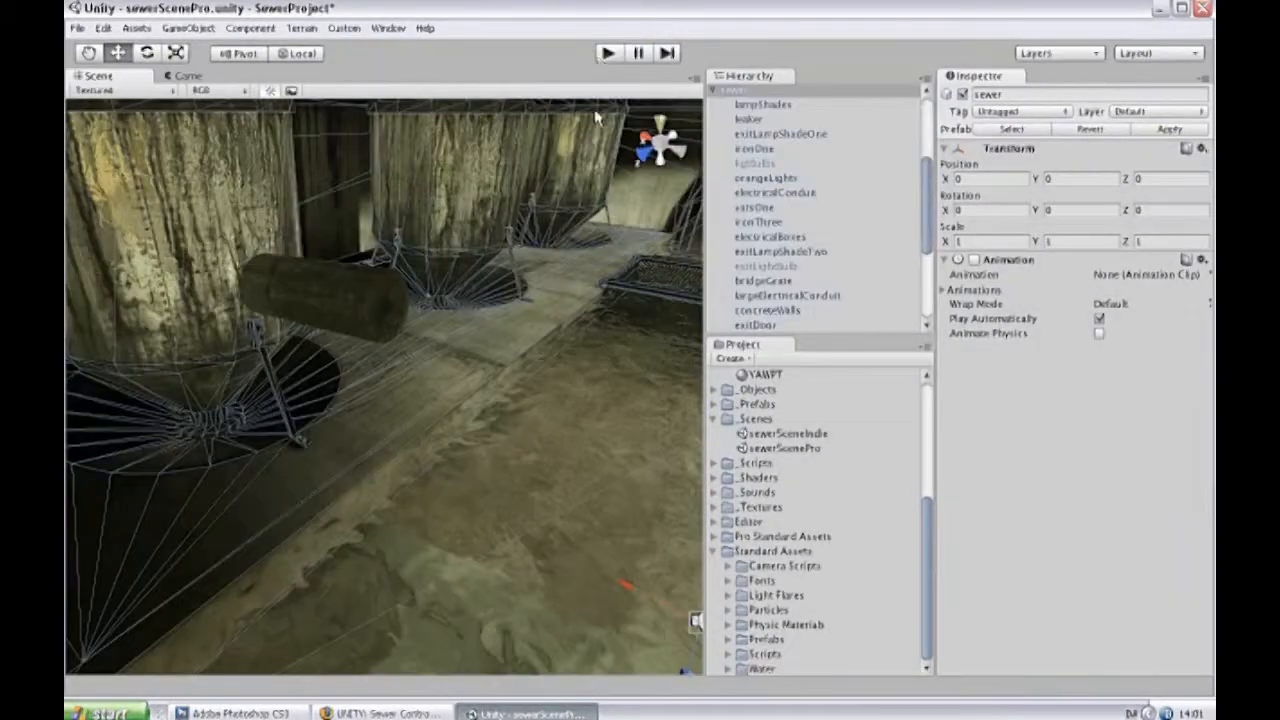
Rotate the pipe cylinder freehand to about 350° in X, 0,8° in Y and 277,5° in Z.
click(337, 296)
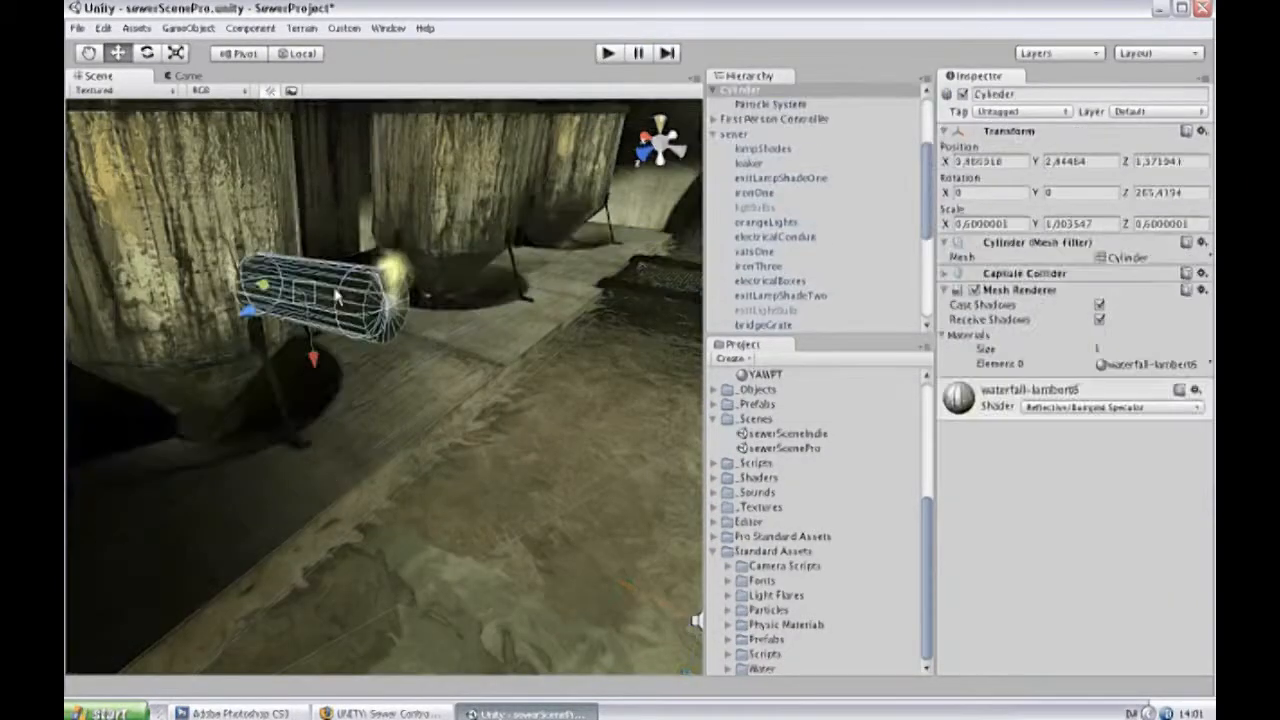
click(146, 53)
drag(311, 223, 358, 274)
Run the game, walk up to the tilted pipe to examine how its steam rises, and stop playback.
click(609, 55)
key(w)
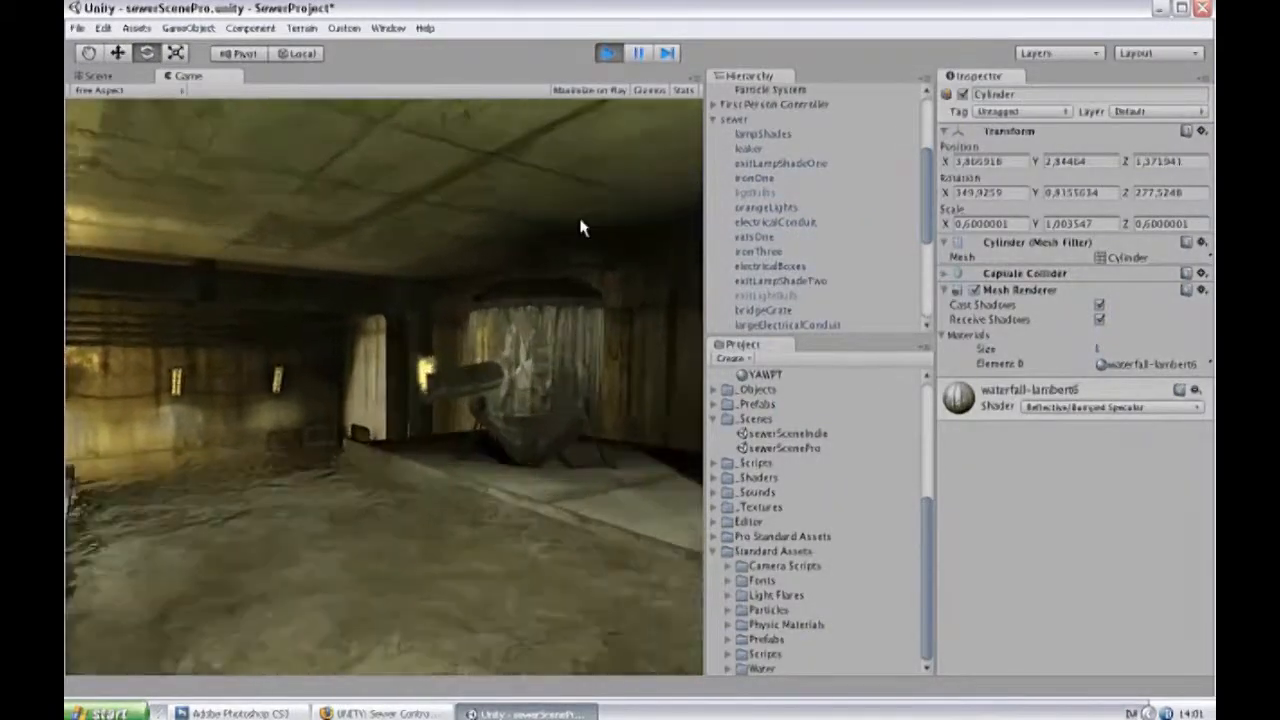
key(a)
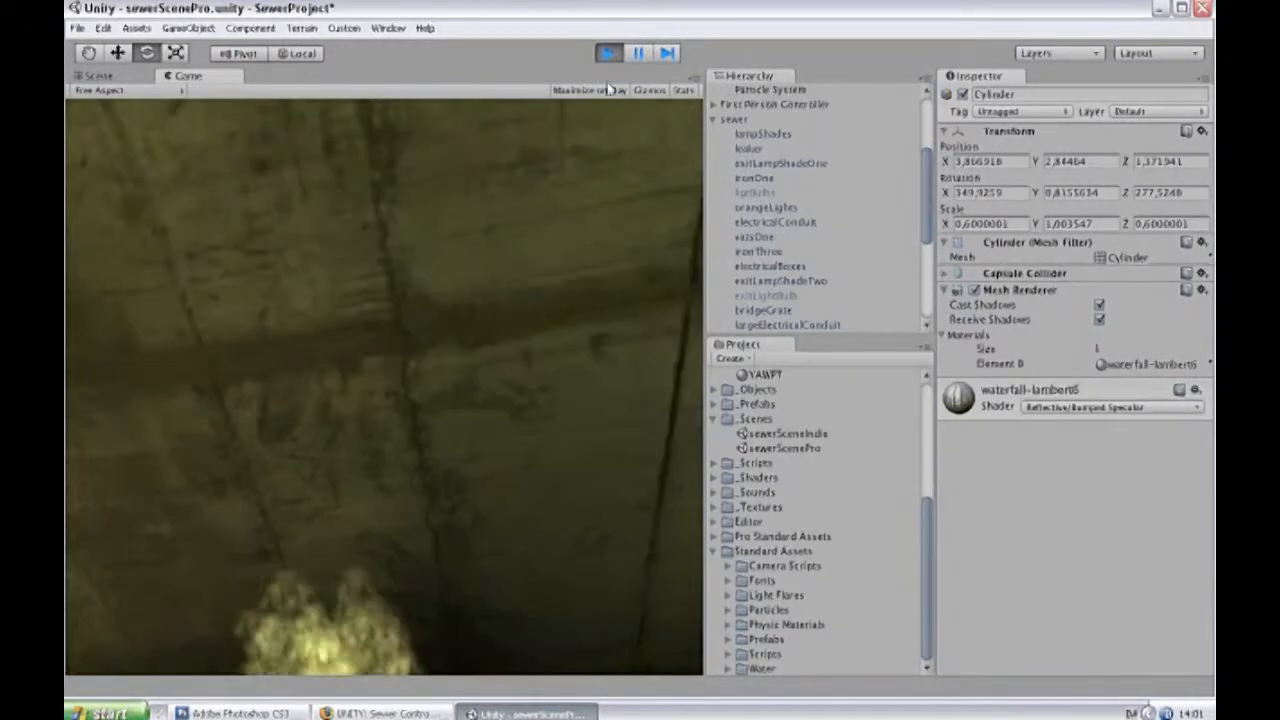
click(608, 53)
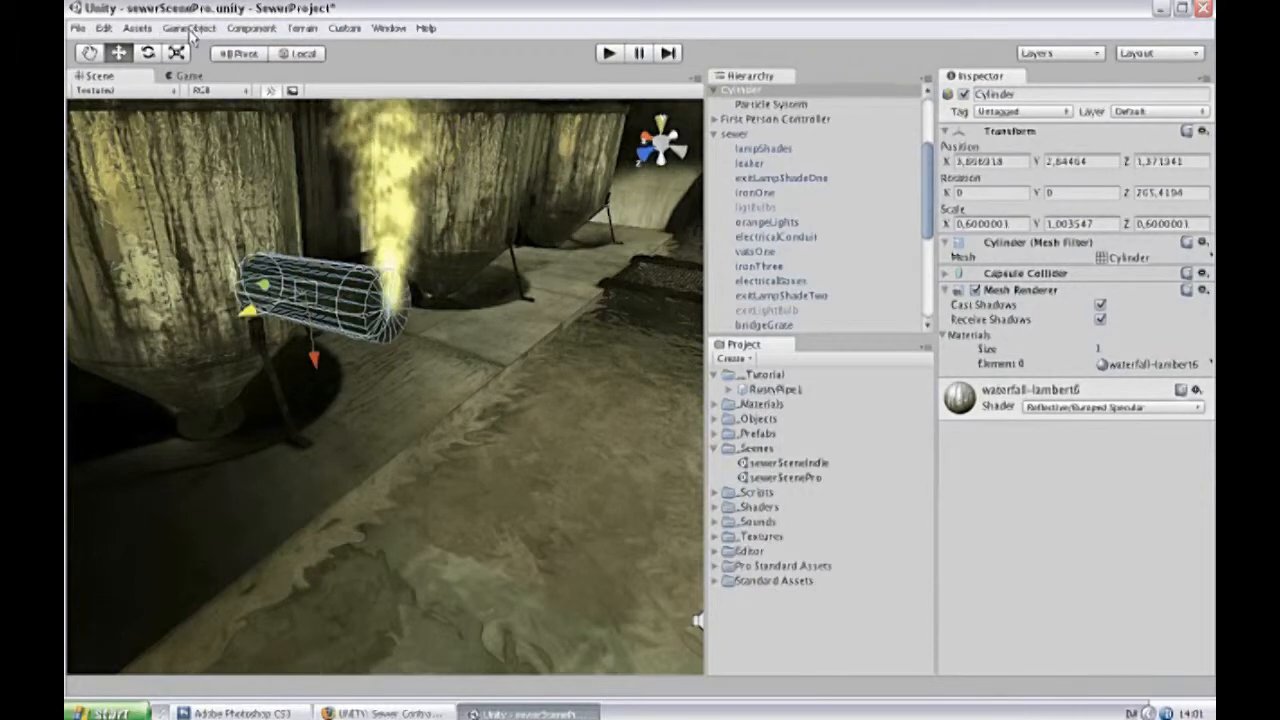
Create a prefab named SteamyPipe in the __Tutorial folder and store the cylinder with its particle system in it.
click(776, 378)
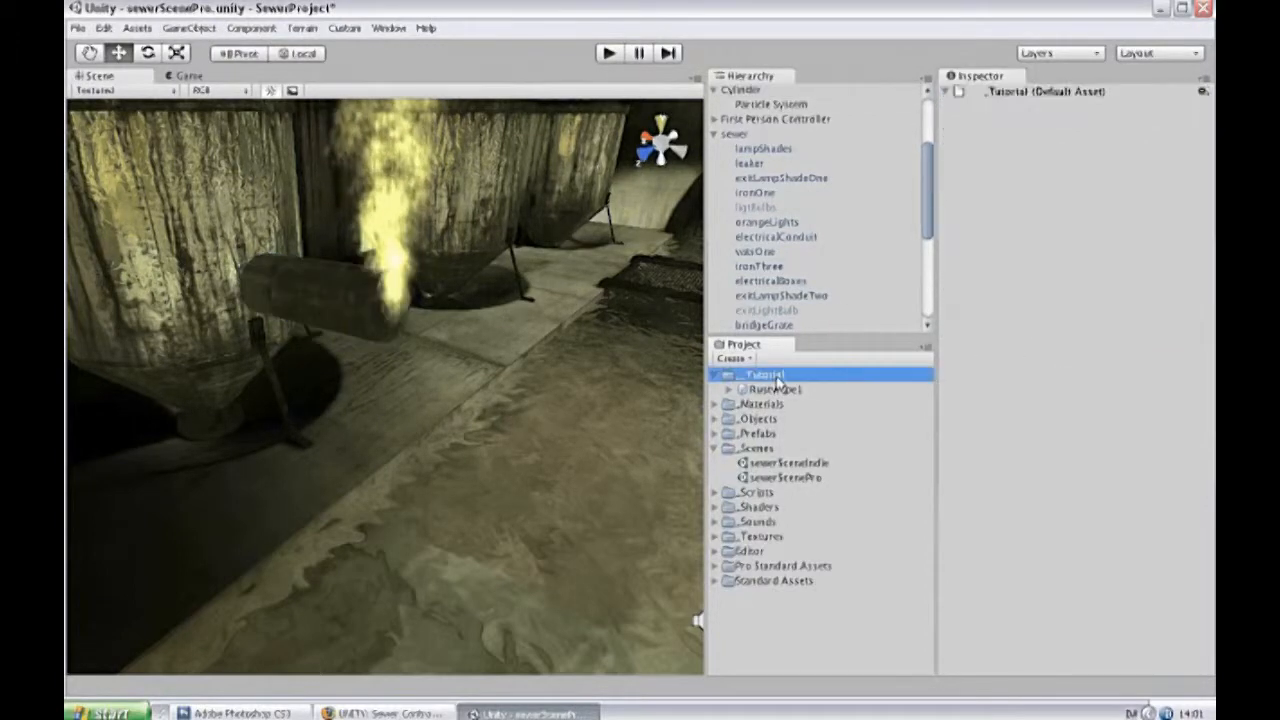
right_click(776, 384)
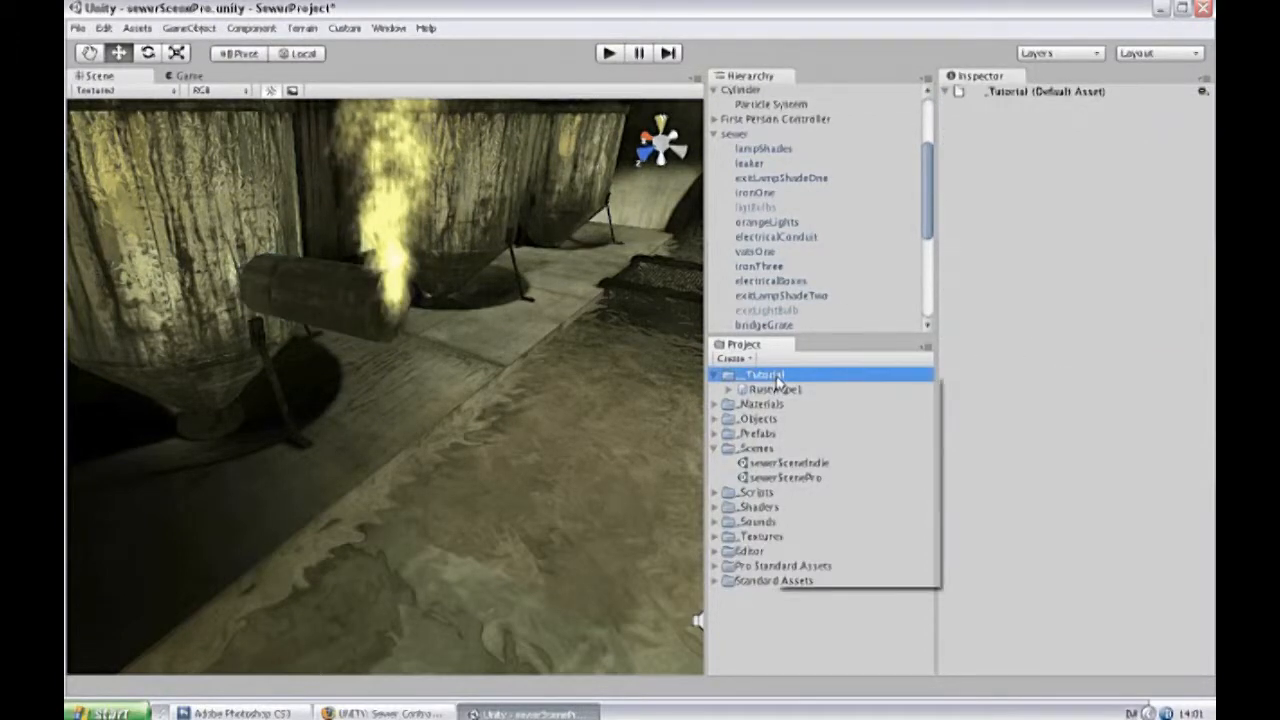
mouse_move(870, 340)
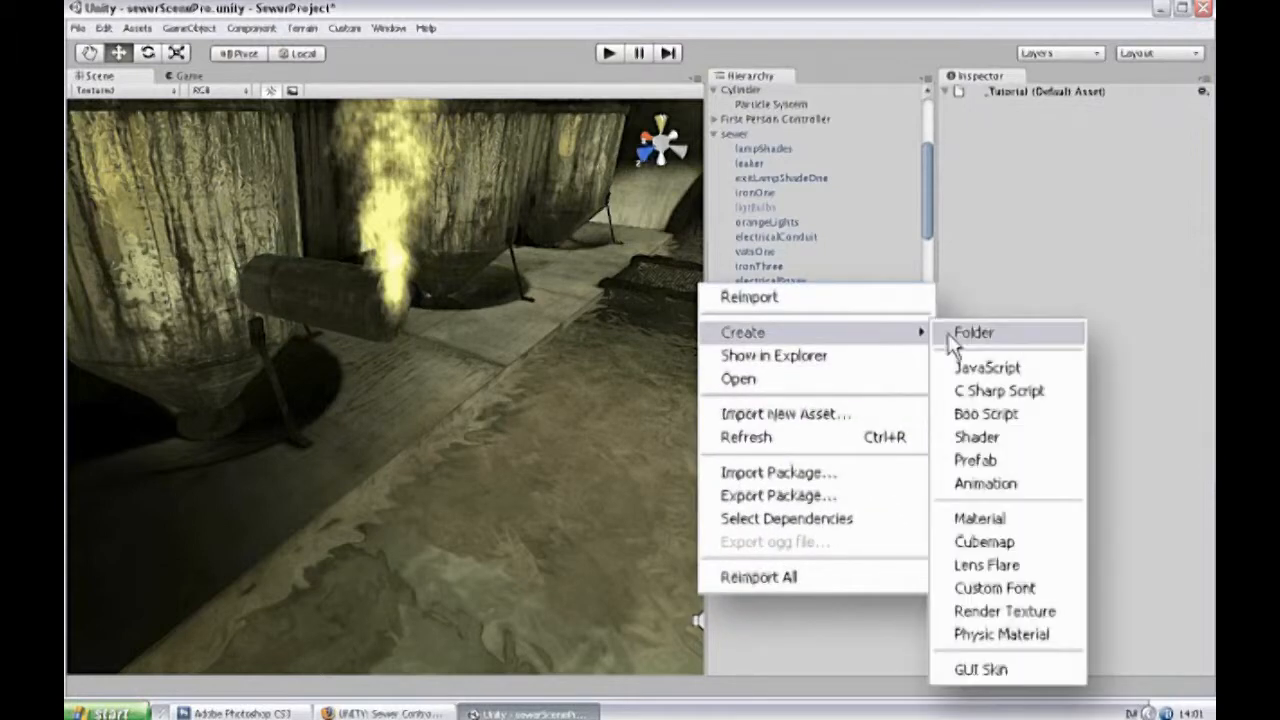
click(1028, 458)
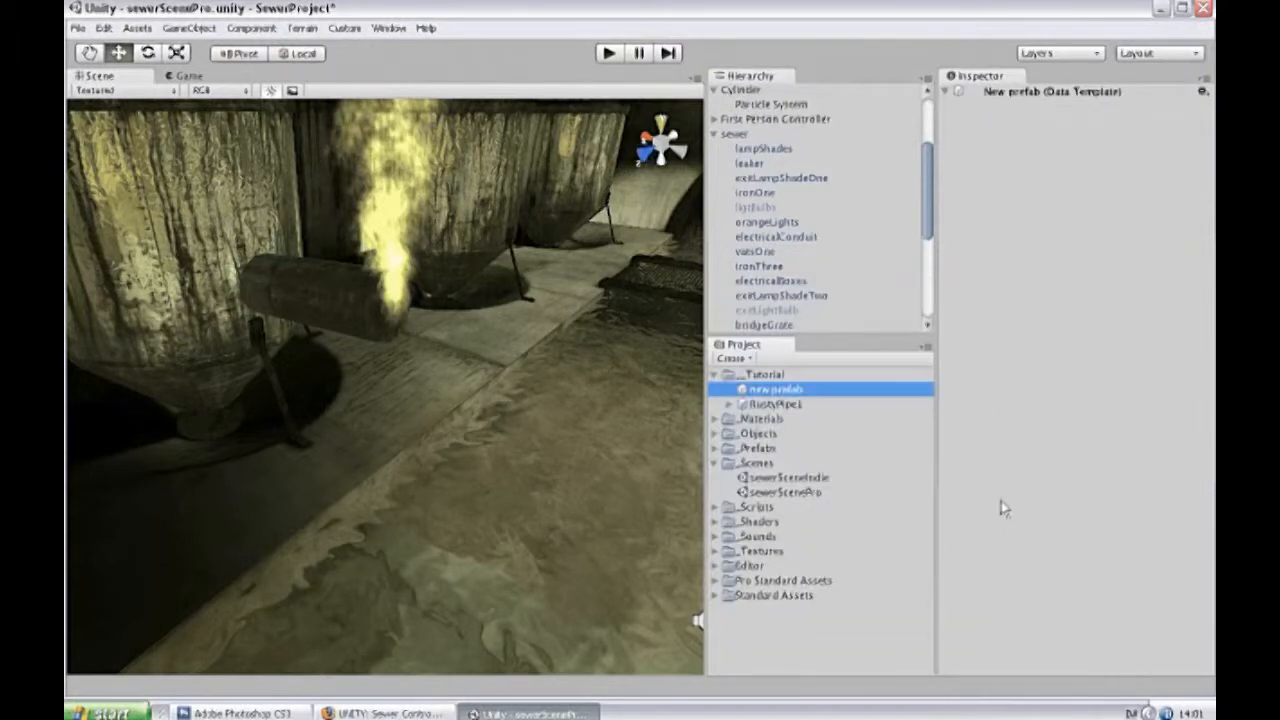
click(773, 390)
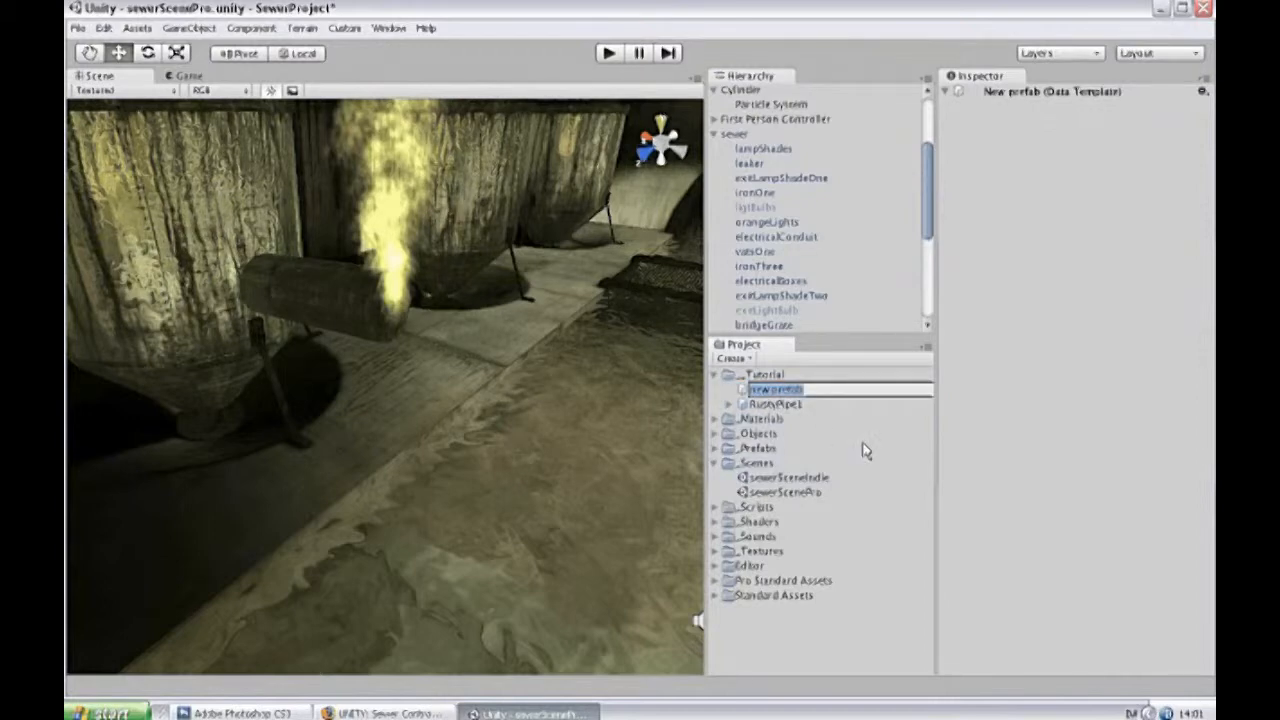
text(Se)
key(Return)
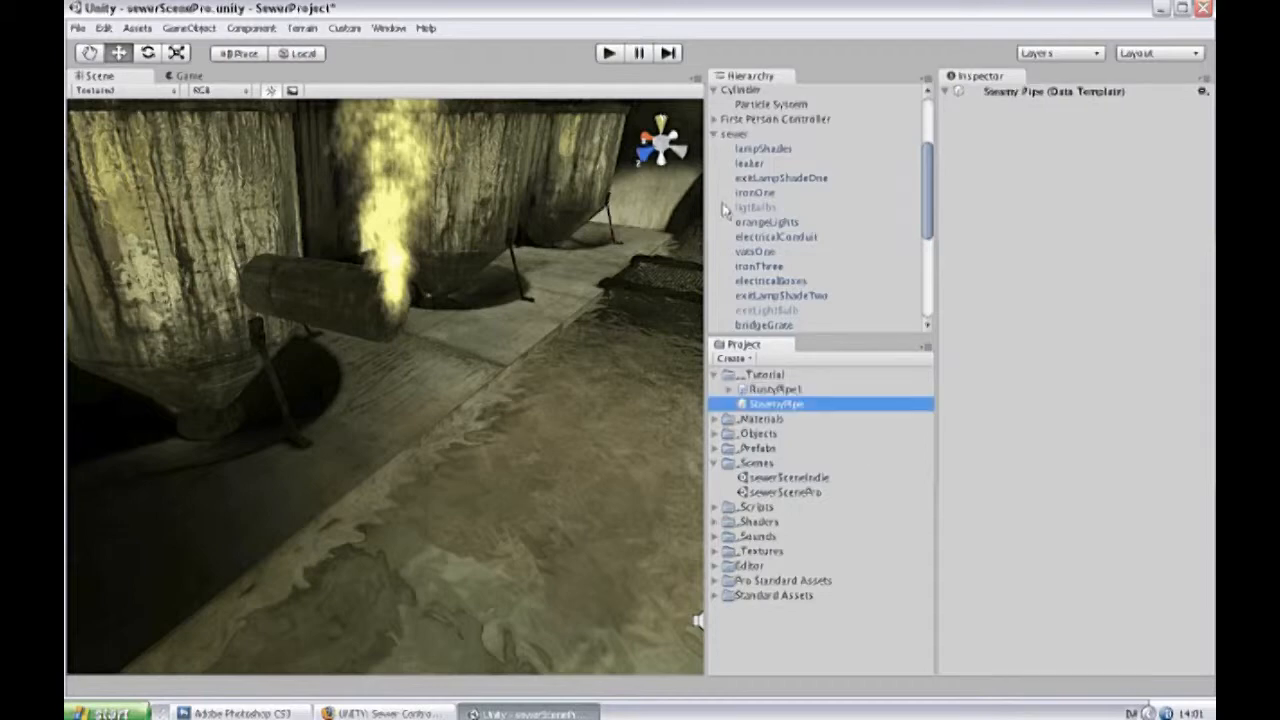
click(738, 90)
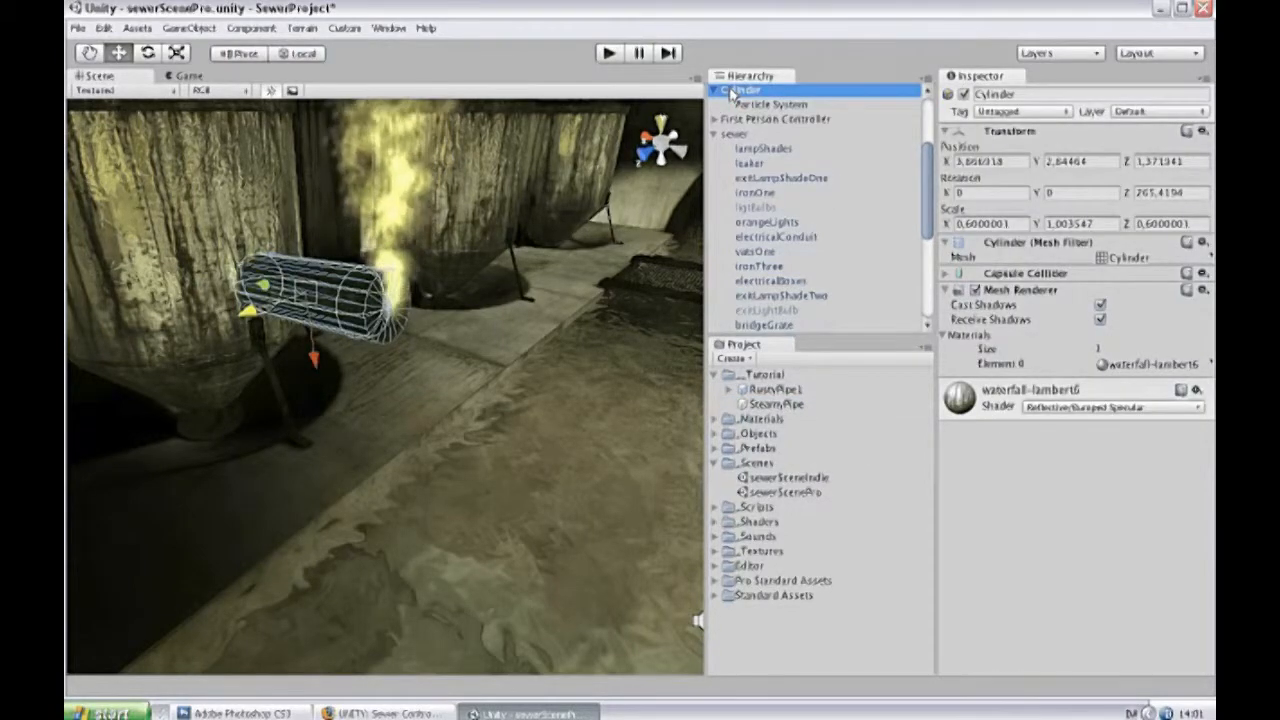
drag(732, 92, 790, 407)
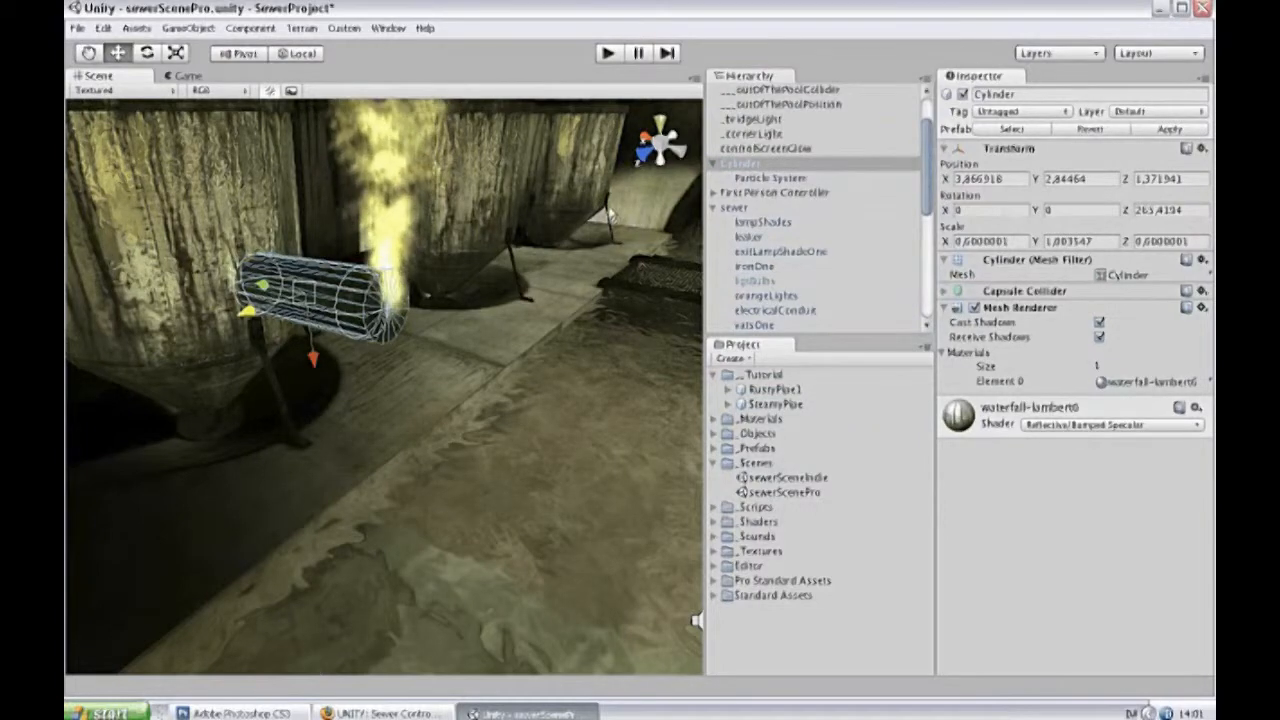
Duplicate the steaming cylinder twice and move one copy along Z to the middle tank, at about -4,2.
click(740, 163)
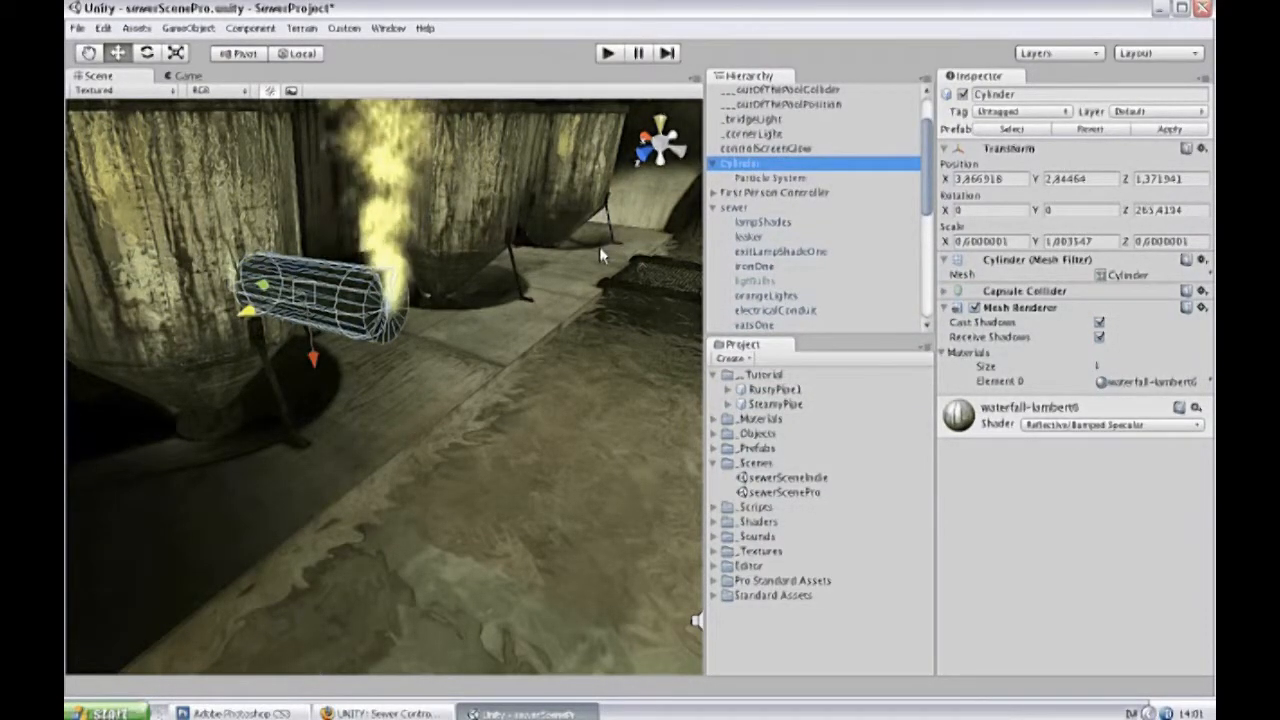
key(ctrl+d)
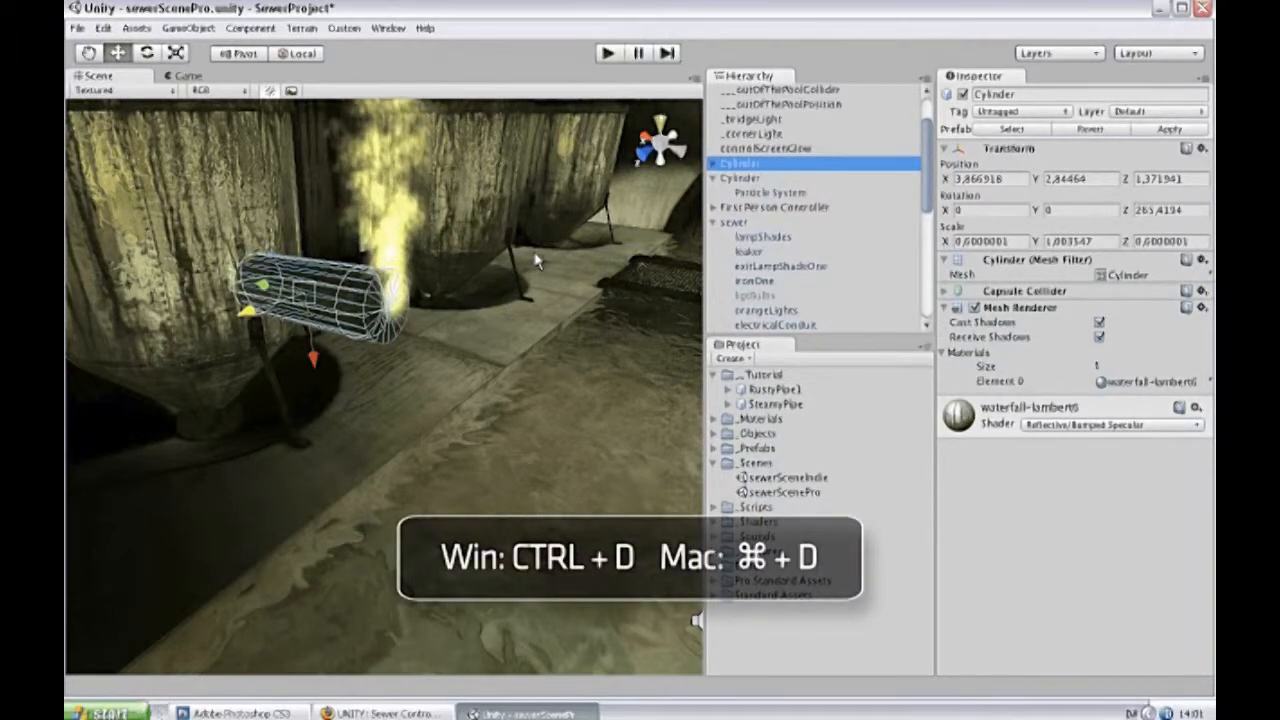
key(ctrl+d)
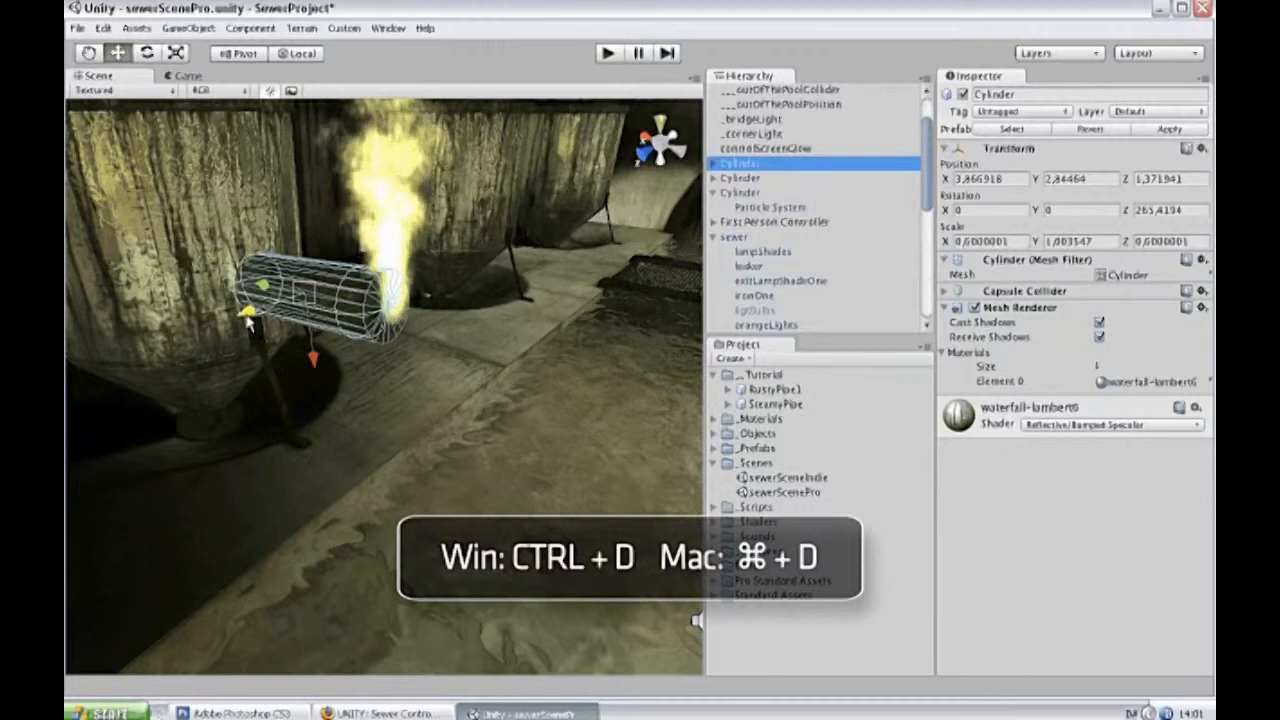
drag(248, 316, 625, 175)
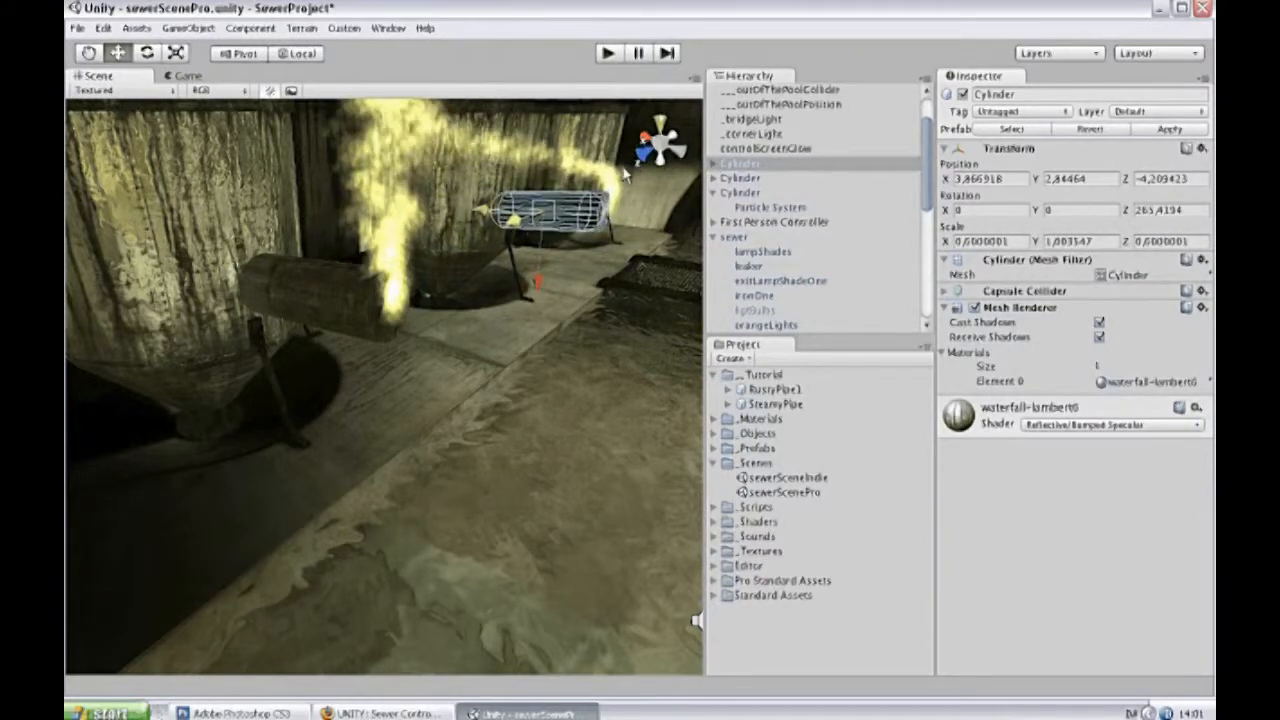
Move the other cylinder copy along Z to the farthest tank, at about -9,9.
click(740, 178)
drag(258, 318, 852, 162)
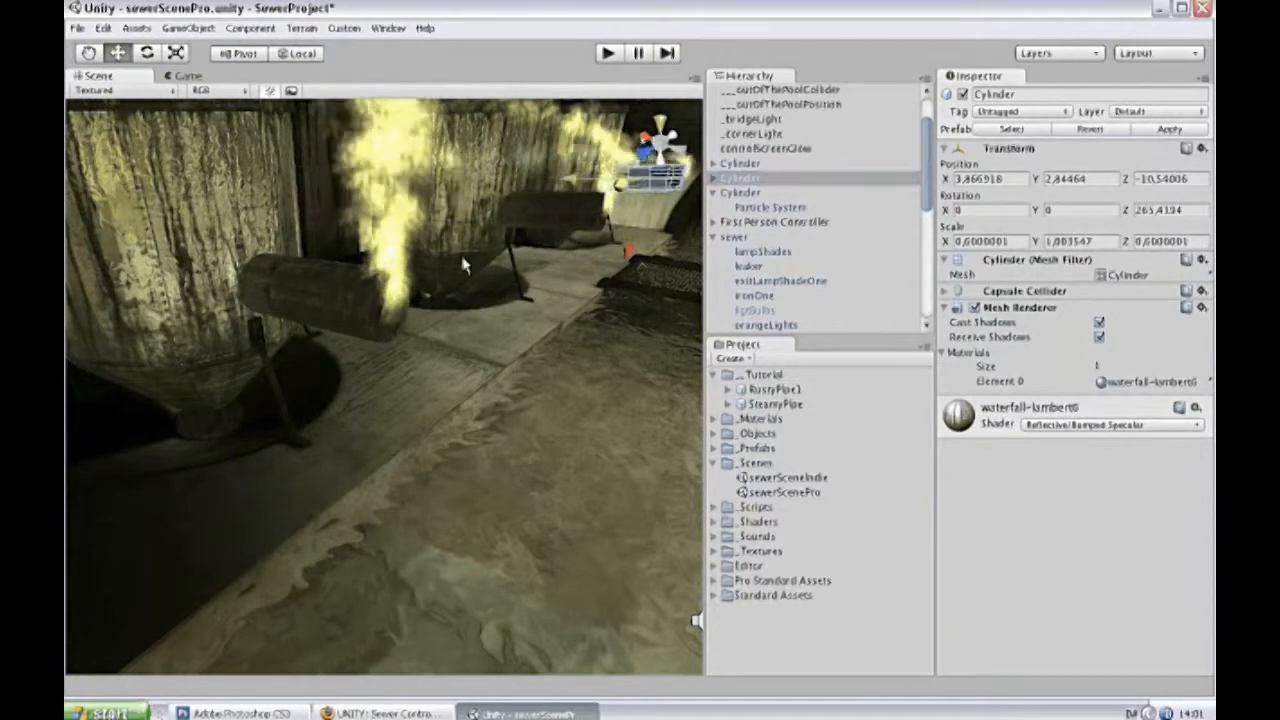
scroll(637, 303, up, 5)
scroll(637, 303, up, 4)
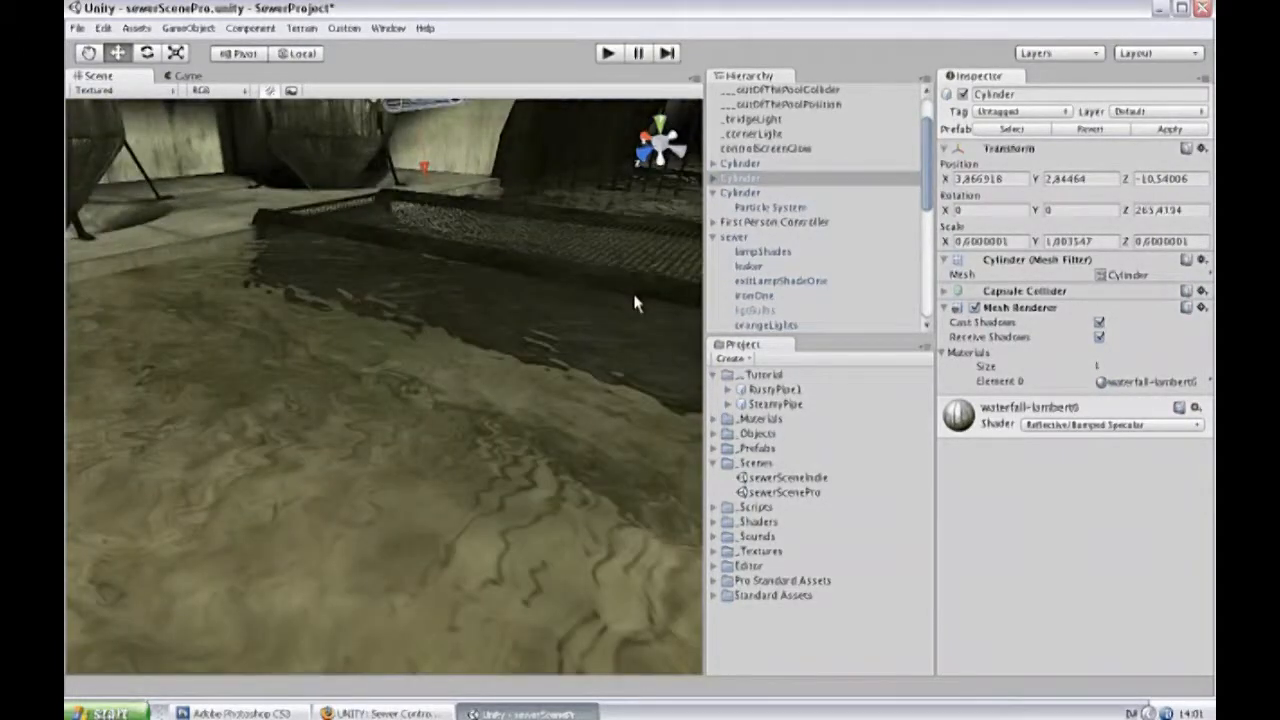
scroll(637, 303, down, 5)
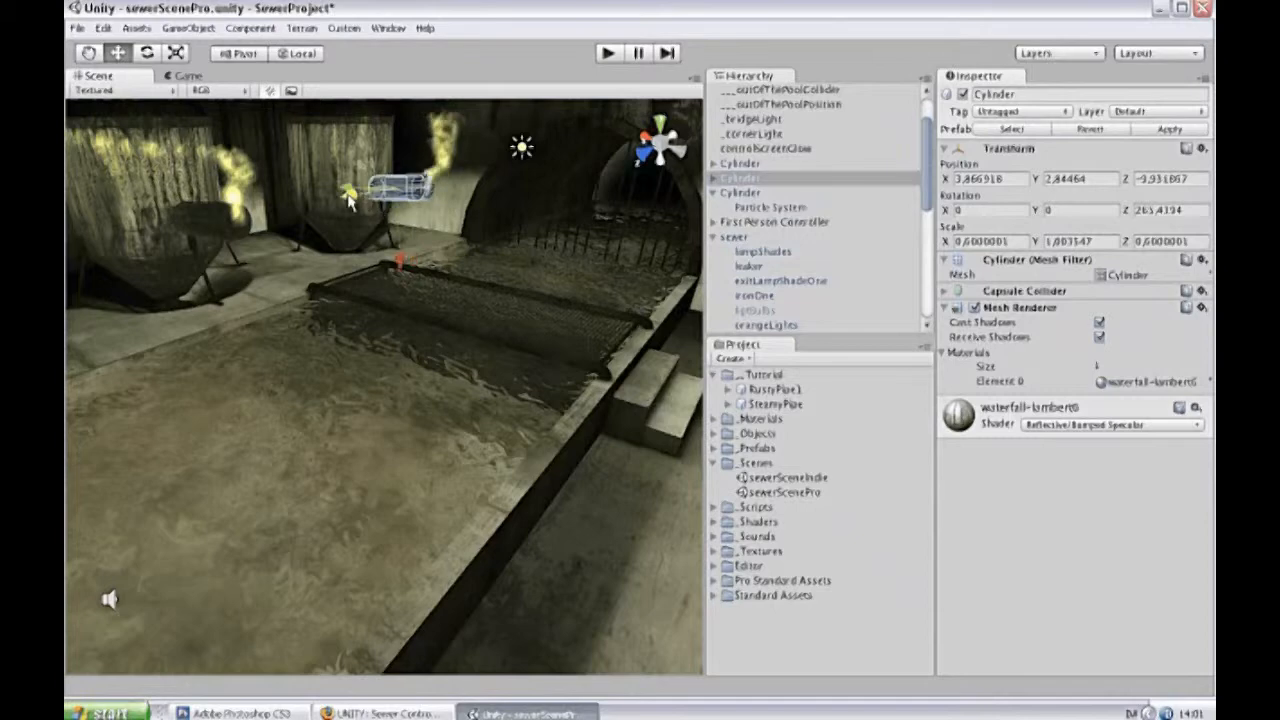
Deselect the pipe copy, run the game to view the steaming pipes on the tanks, and stop playback.
click(300, 257)
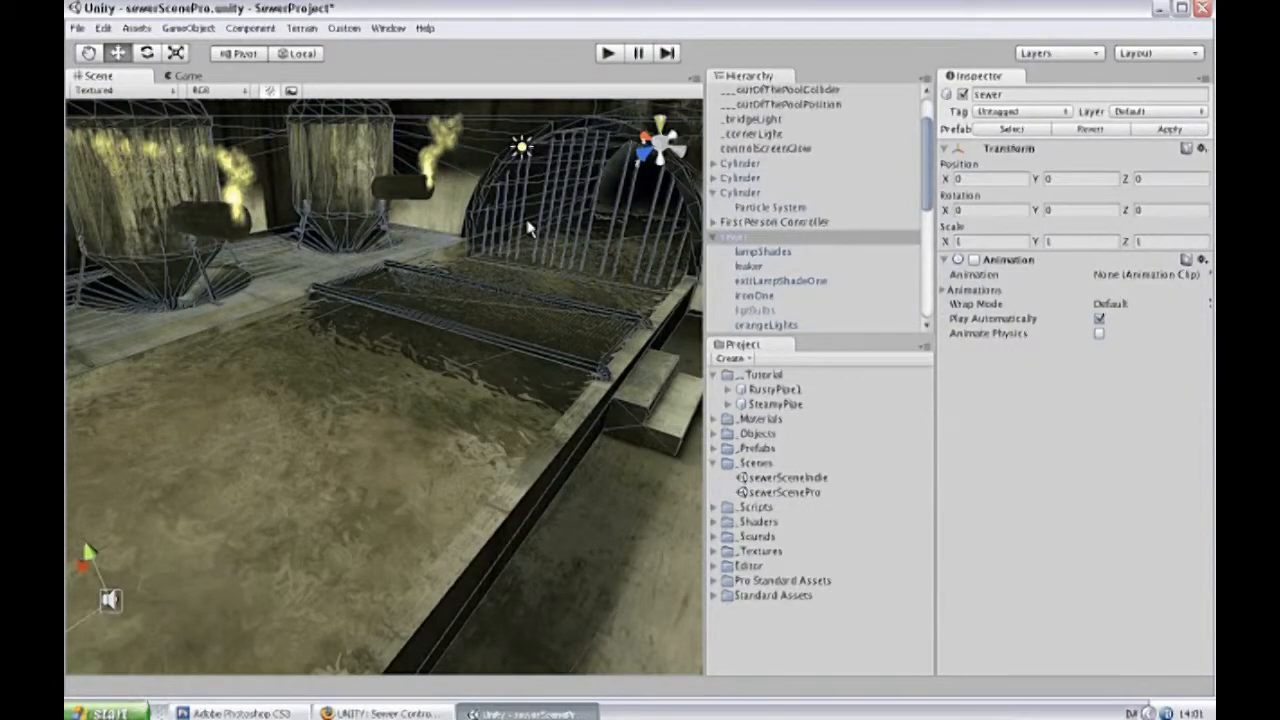
scroll(324, 247, down, 4)
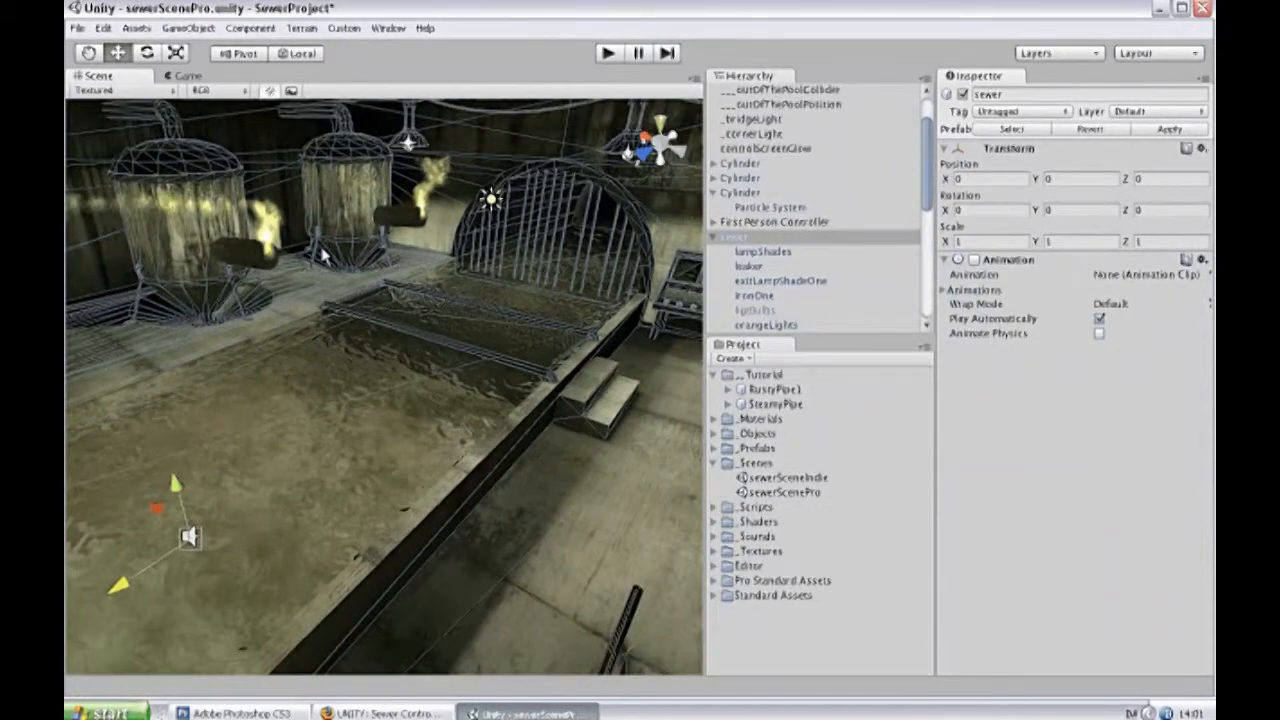
alt+drag(326, 265, 192, 258)
click(602, 57)
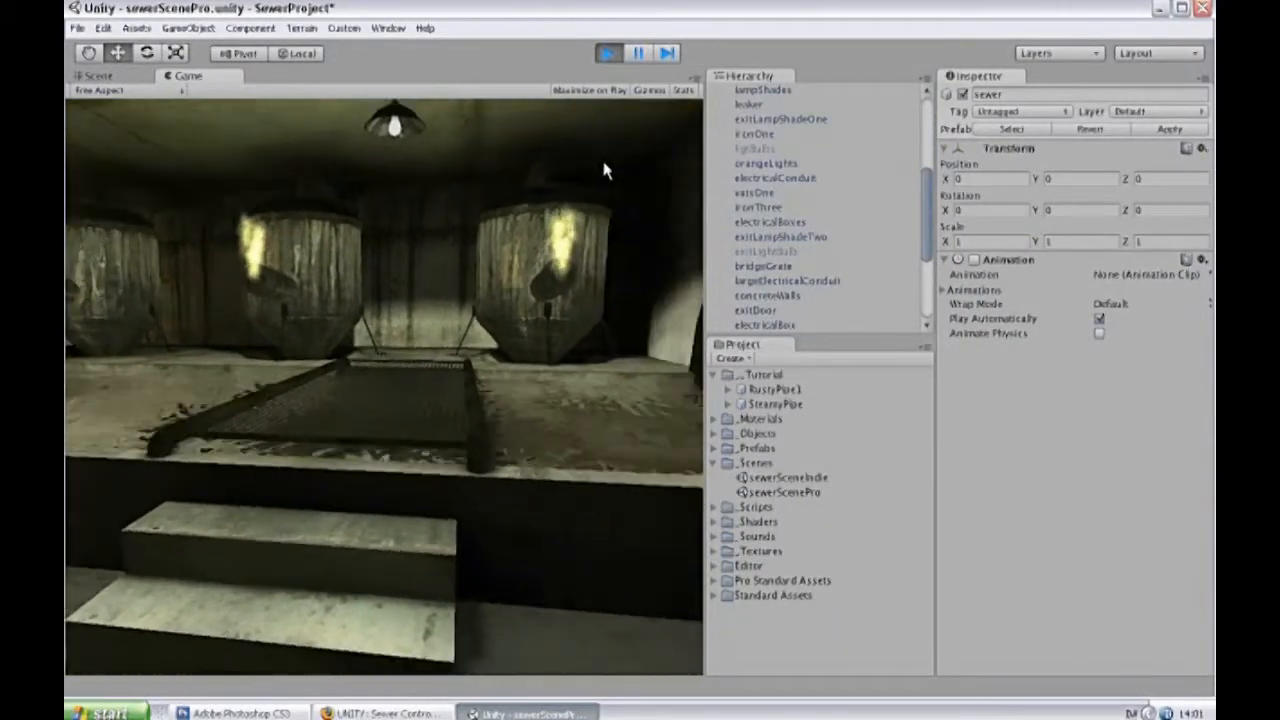
key(ctrl+p)
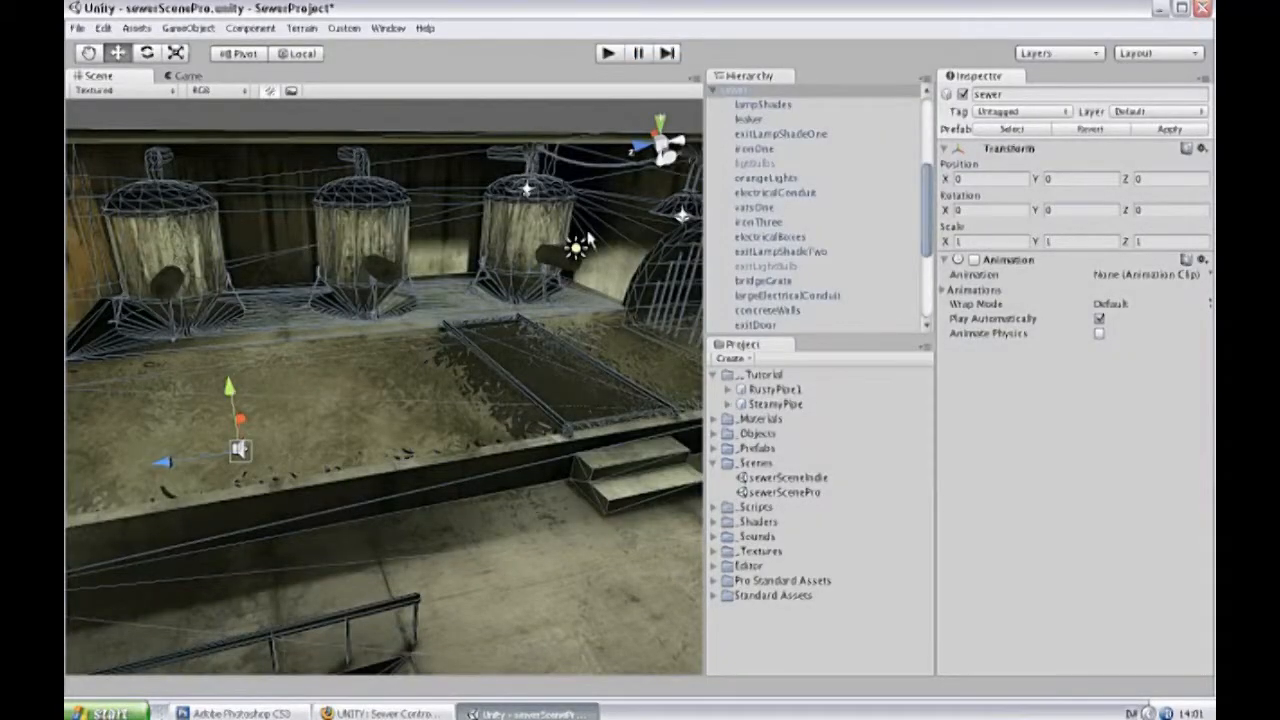
On the original pipe's particle system, set Color Animation[4] to a dark green with hue 102, saturation 244 and value 157.
scroll(775, 207, up, 5)
click(740, 224)
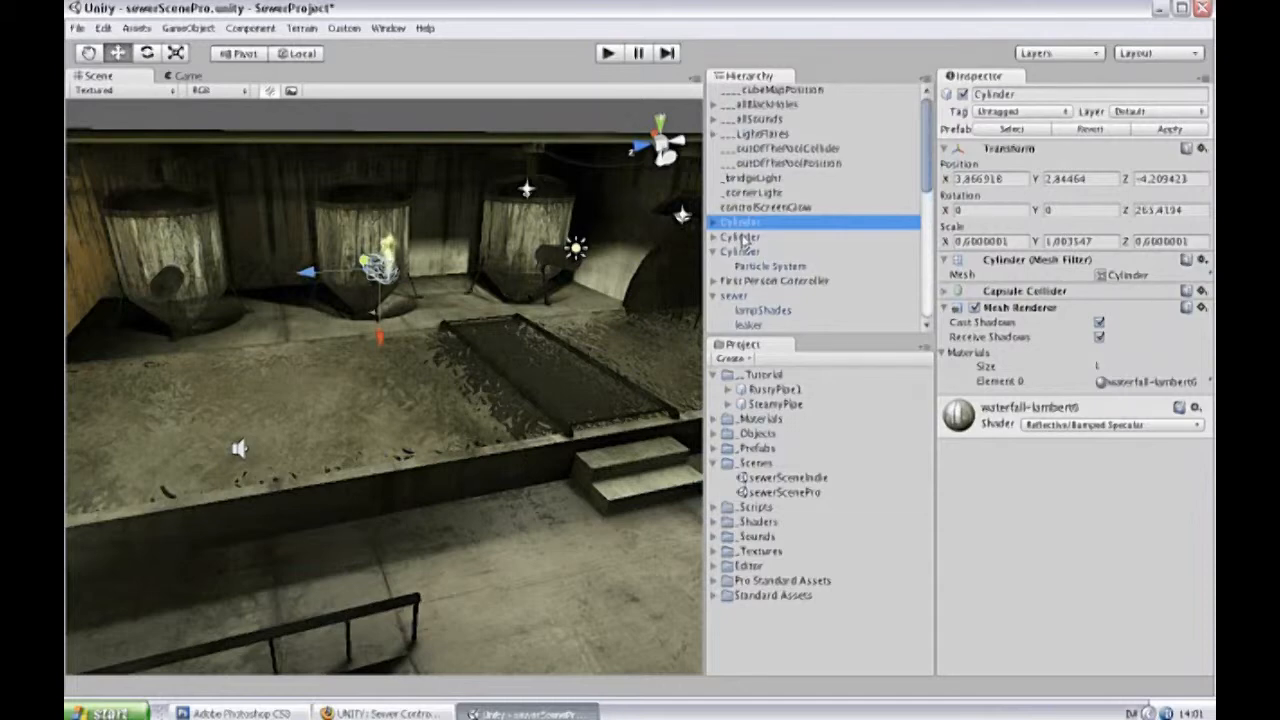
click(742, 238)
click(743, 252)
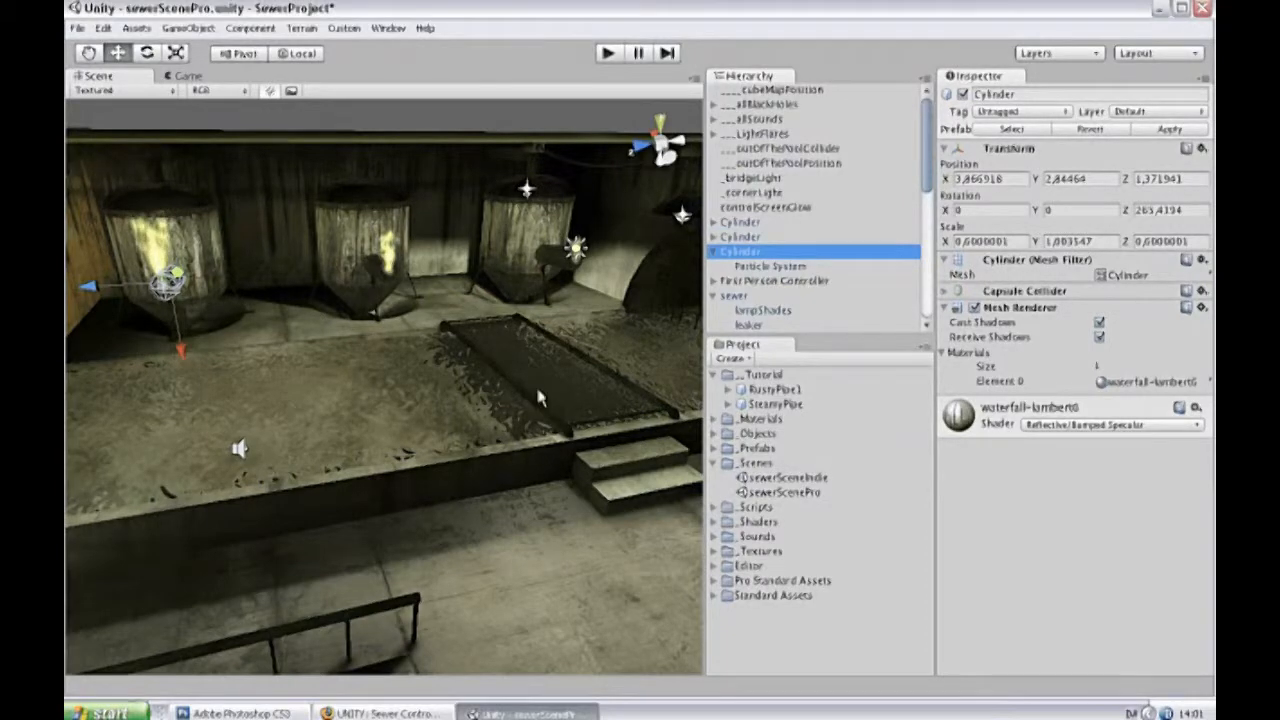
click(752, 269)
click(755, 270)
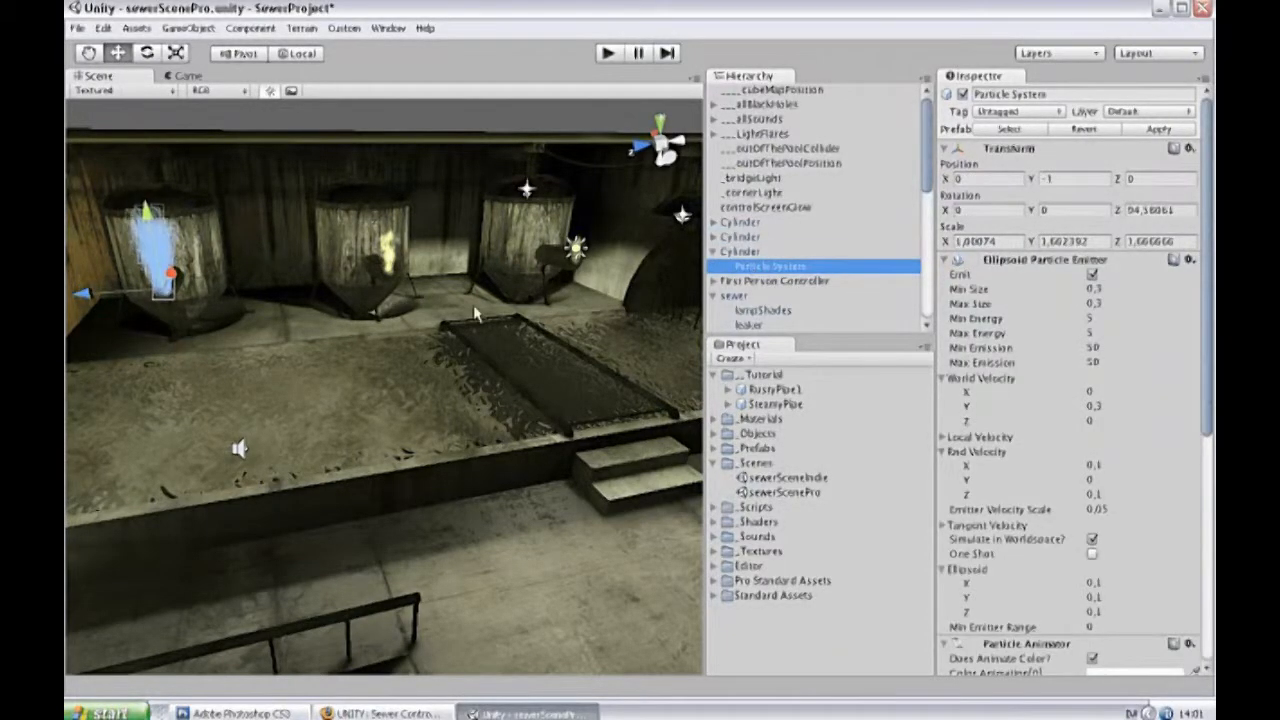
key(f)
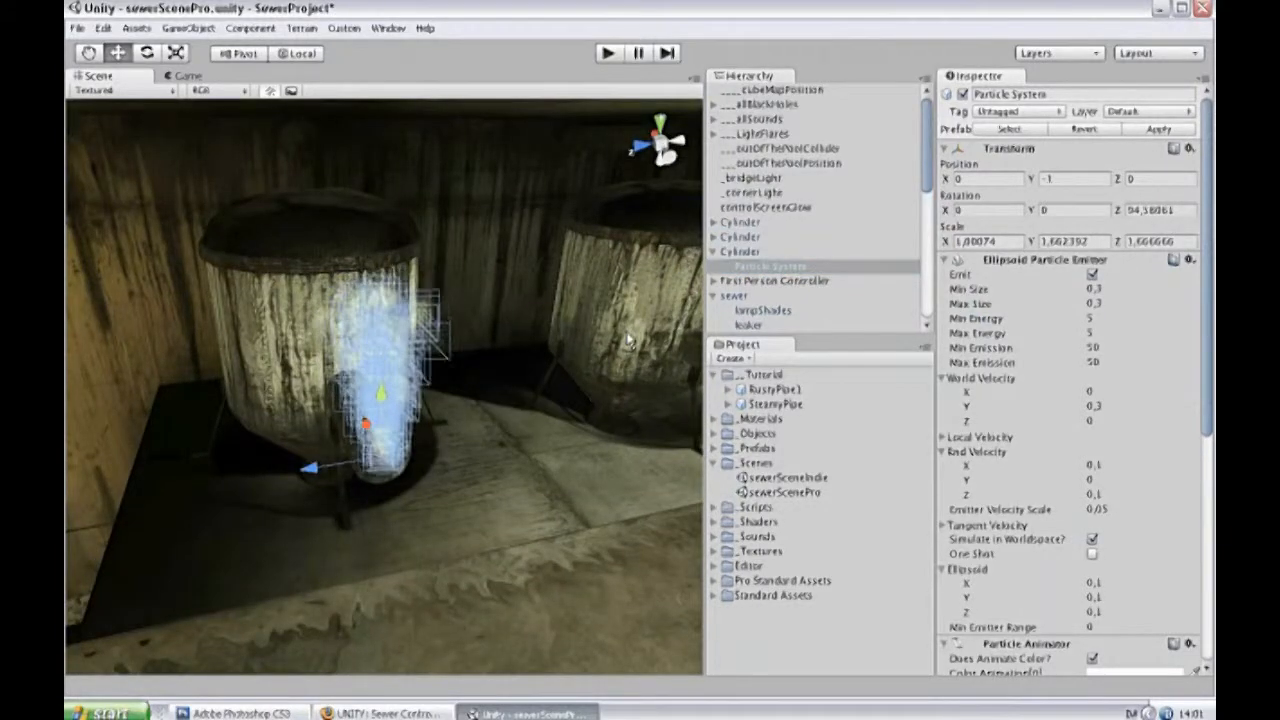
scroll(627, 338, down, 3)
scroll(627, 338, down, 4)
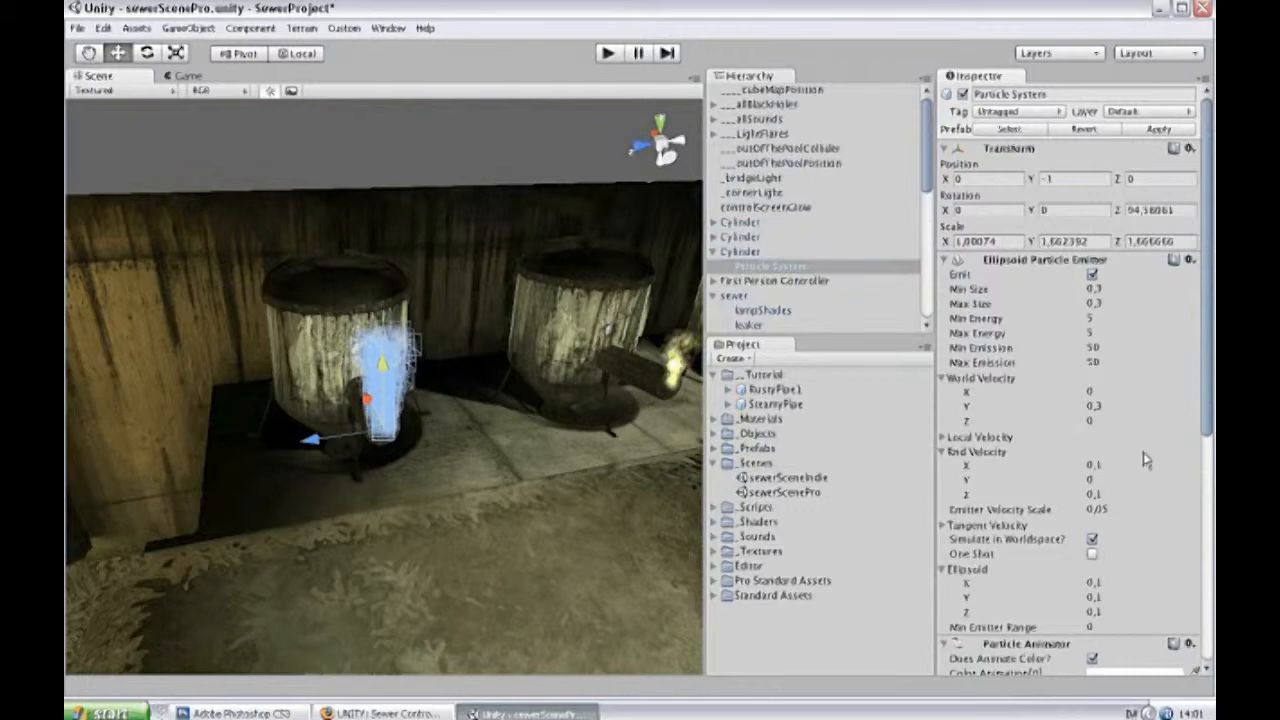
scroll(1143, 455, down, 5)
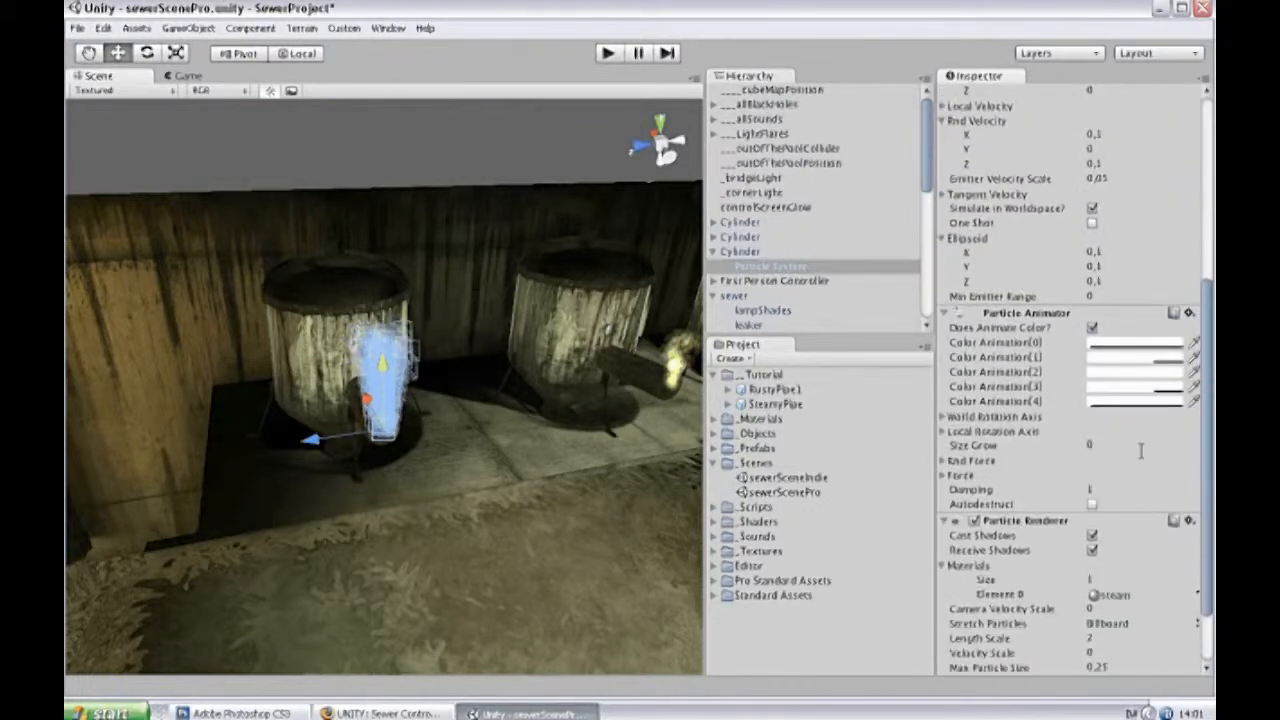
click(1117, 401)
drag(1075, 235, 1072, 192)
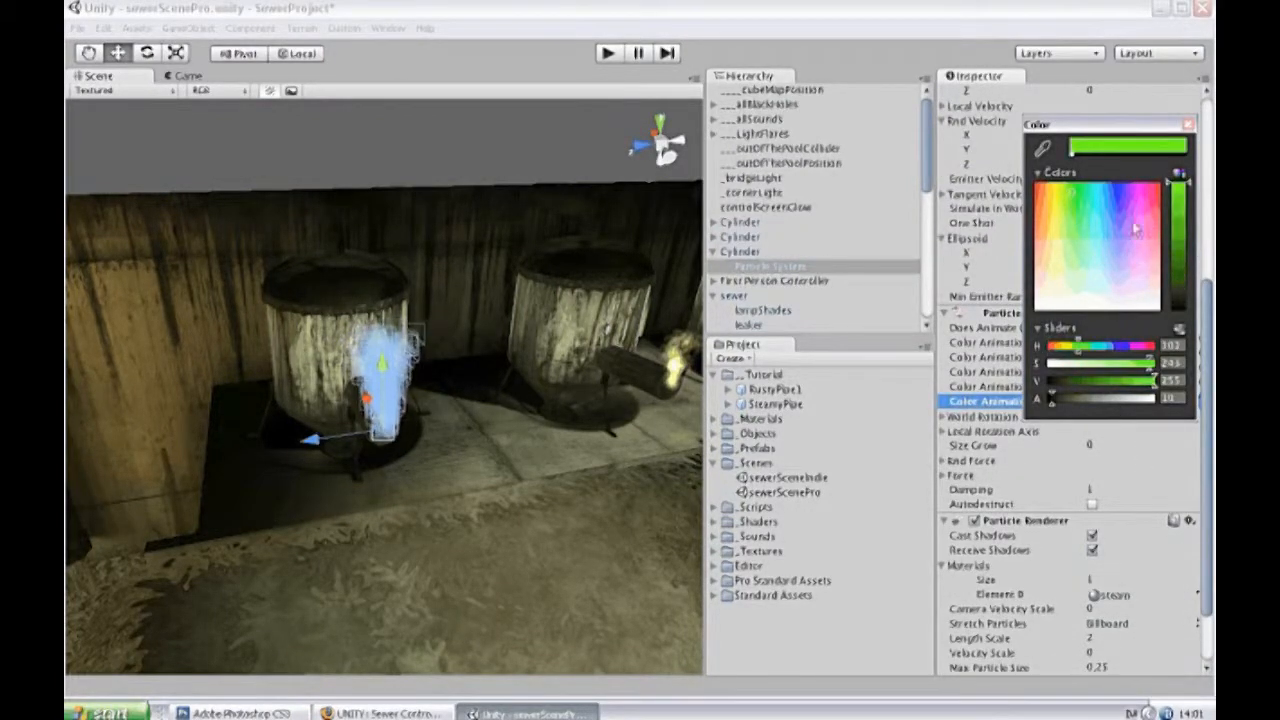
click(1183, 240)
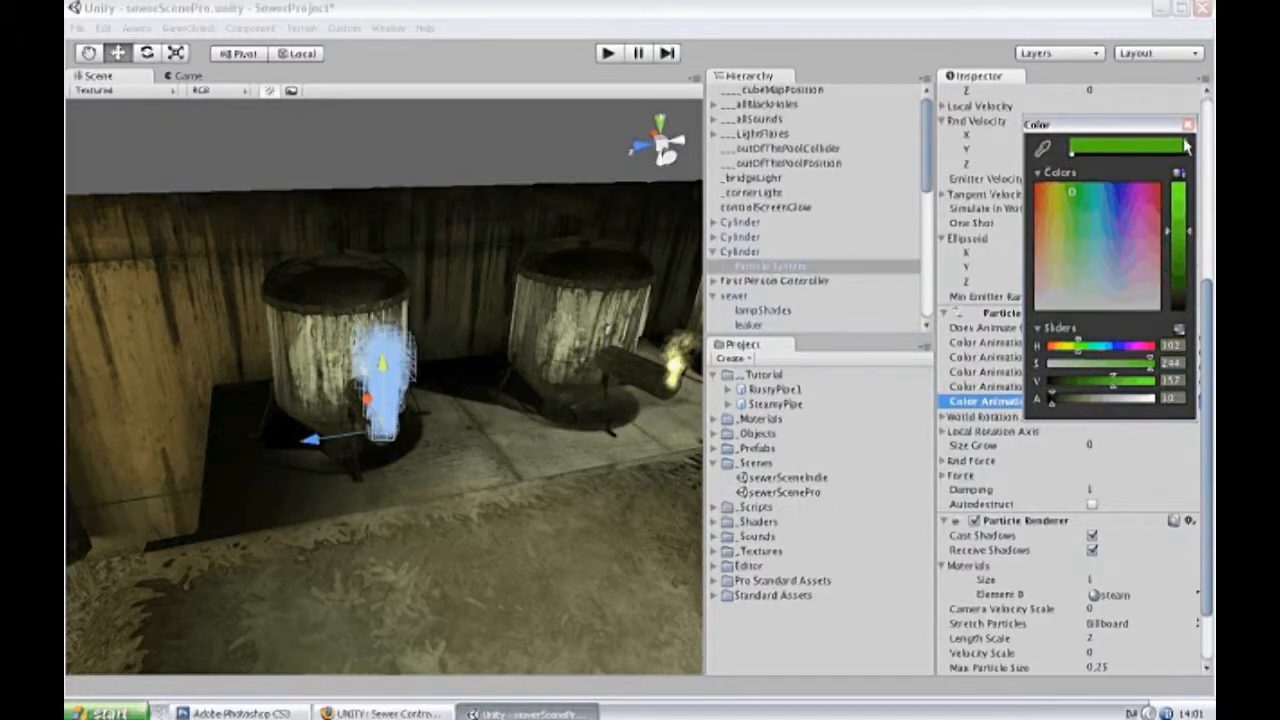
click(1188, 124)
Set Color Animation[3] of the same particle system to a brighter green with hue 94 and saturation 235.
click(1117, 386)
click(1073, 195)
click(1183, 222)
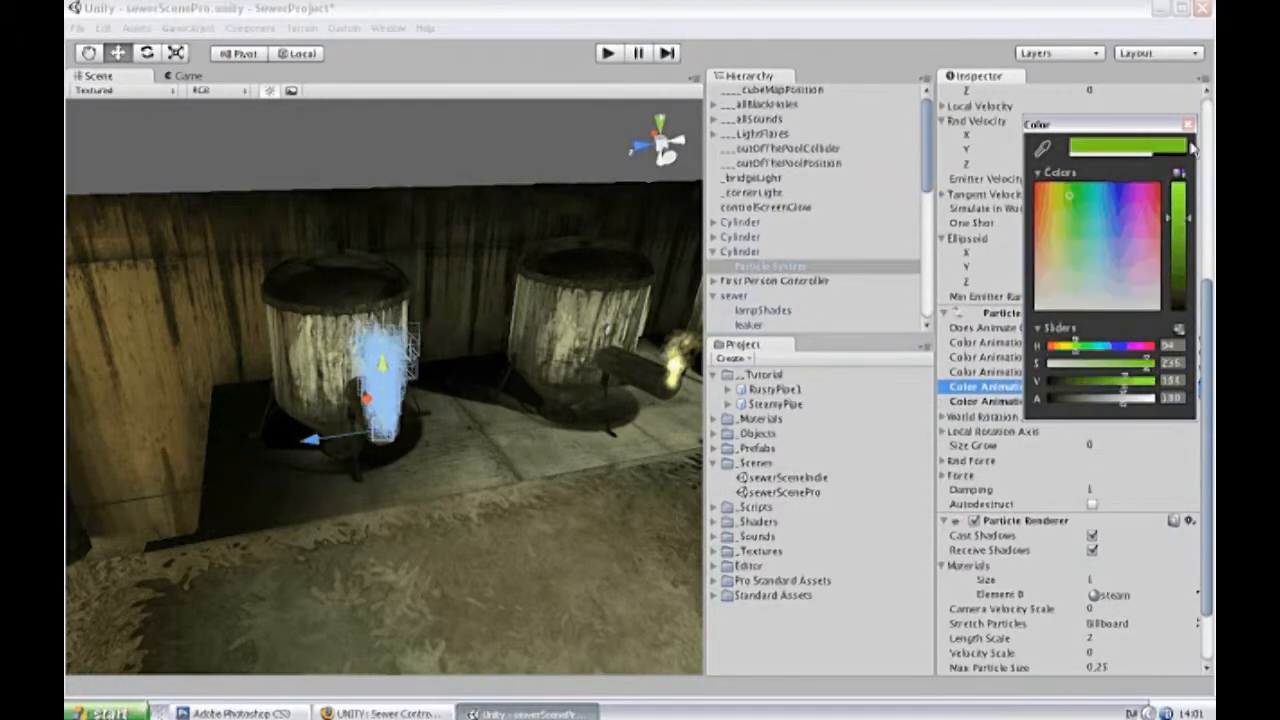
click(1188, 124)
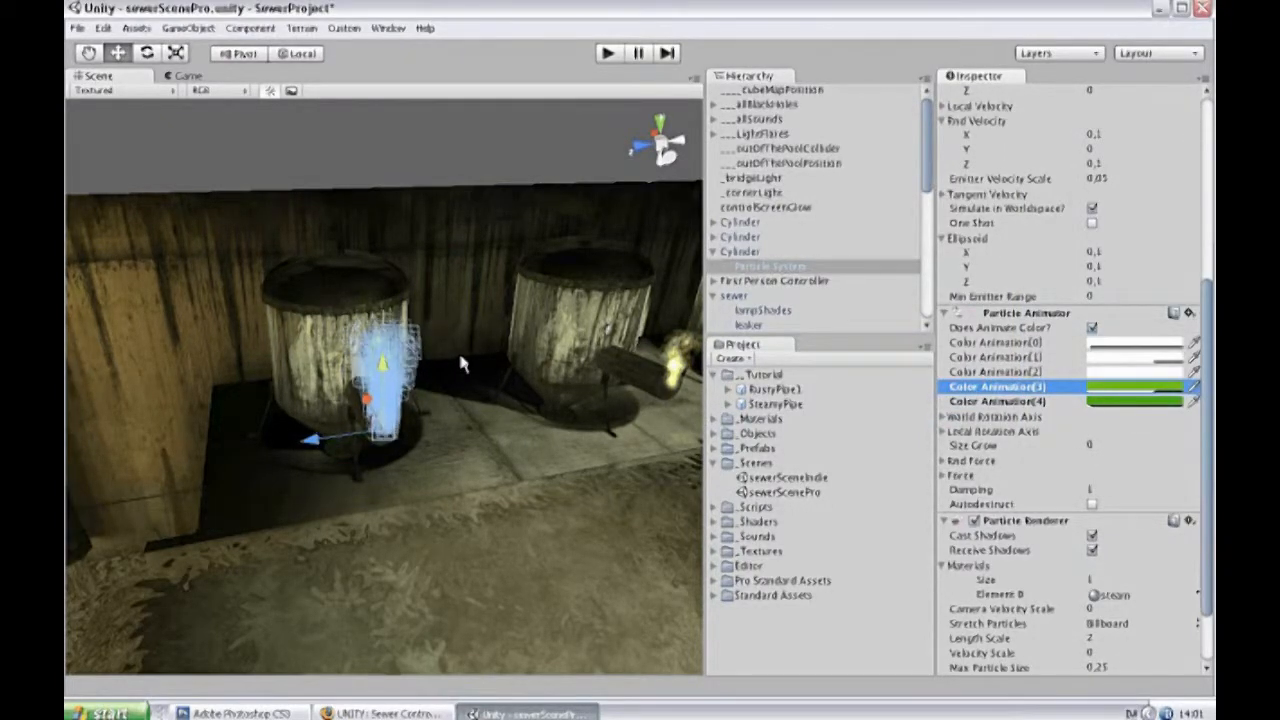
Run the game to compare the recoloured steam with the steam of the other pipes, and stop playback.
click(607, 53)
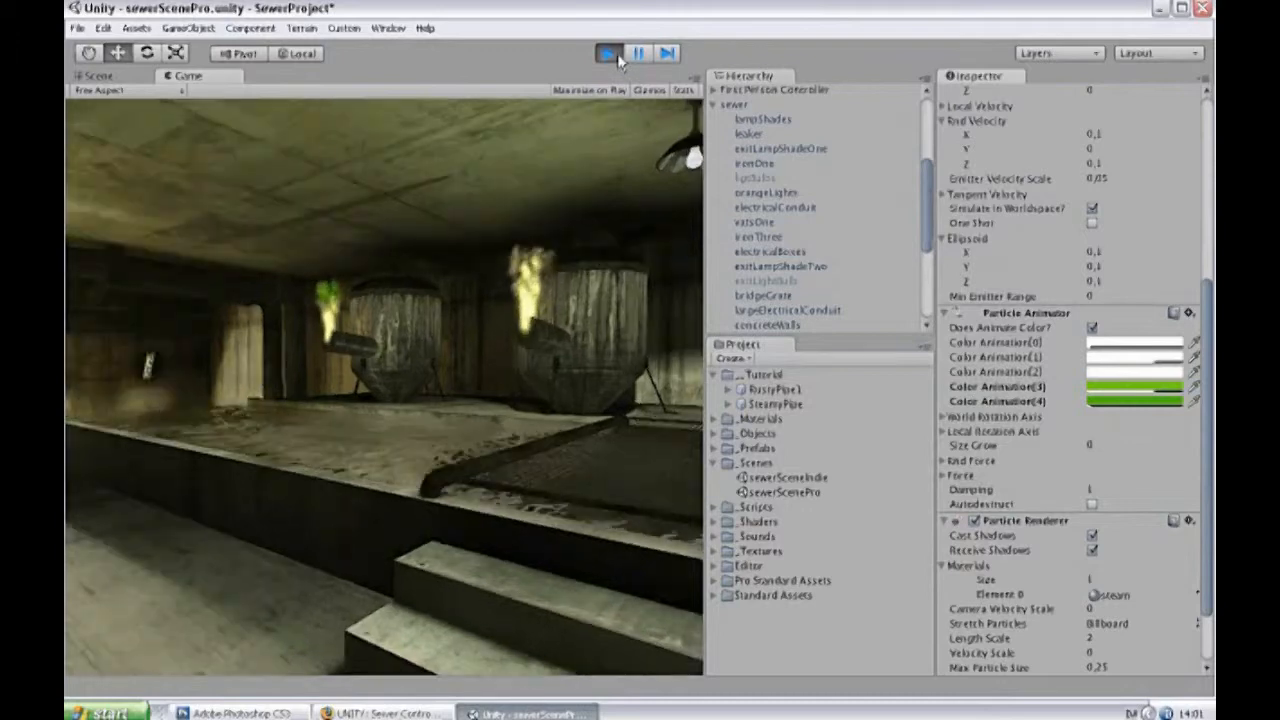
click(608, 53)
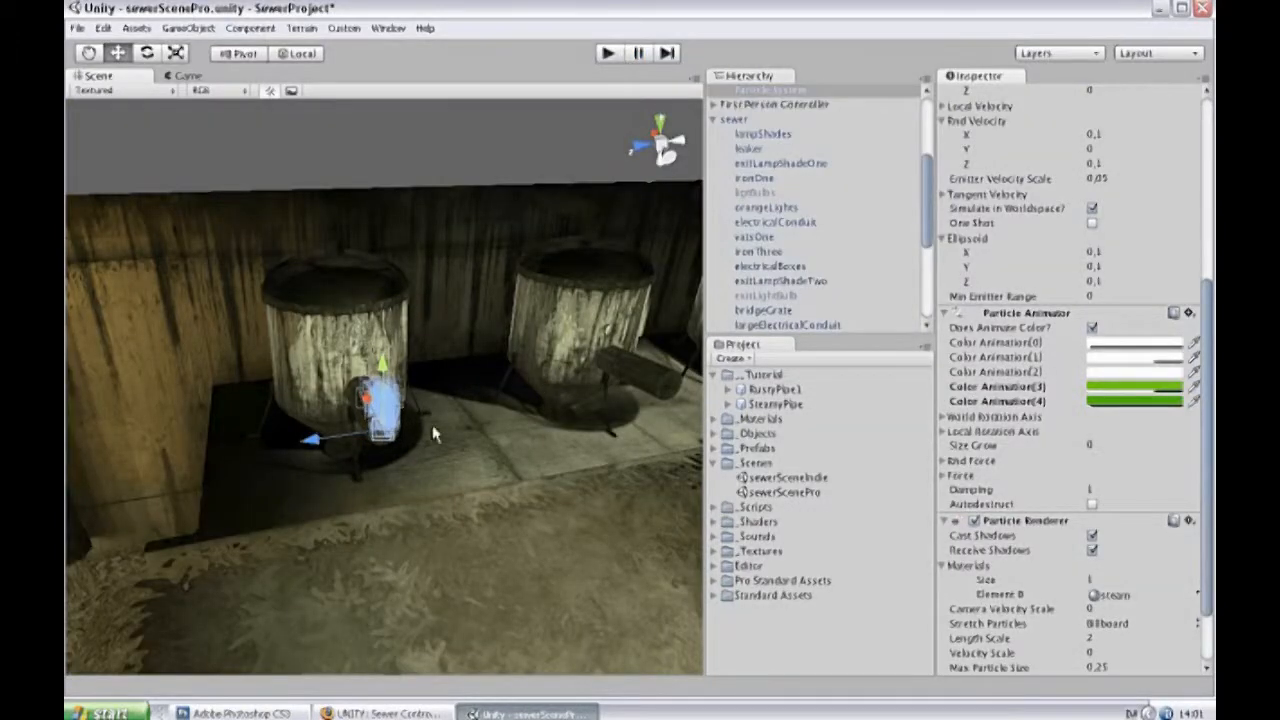
Run the game again to view the green steam at the original pipe.
scroll(880, 245, up, 5)
scroll(1008, 202, up, 6)
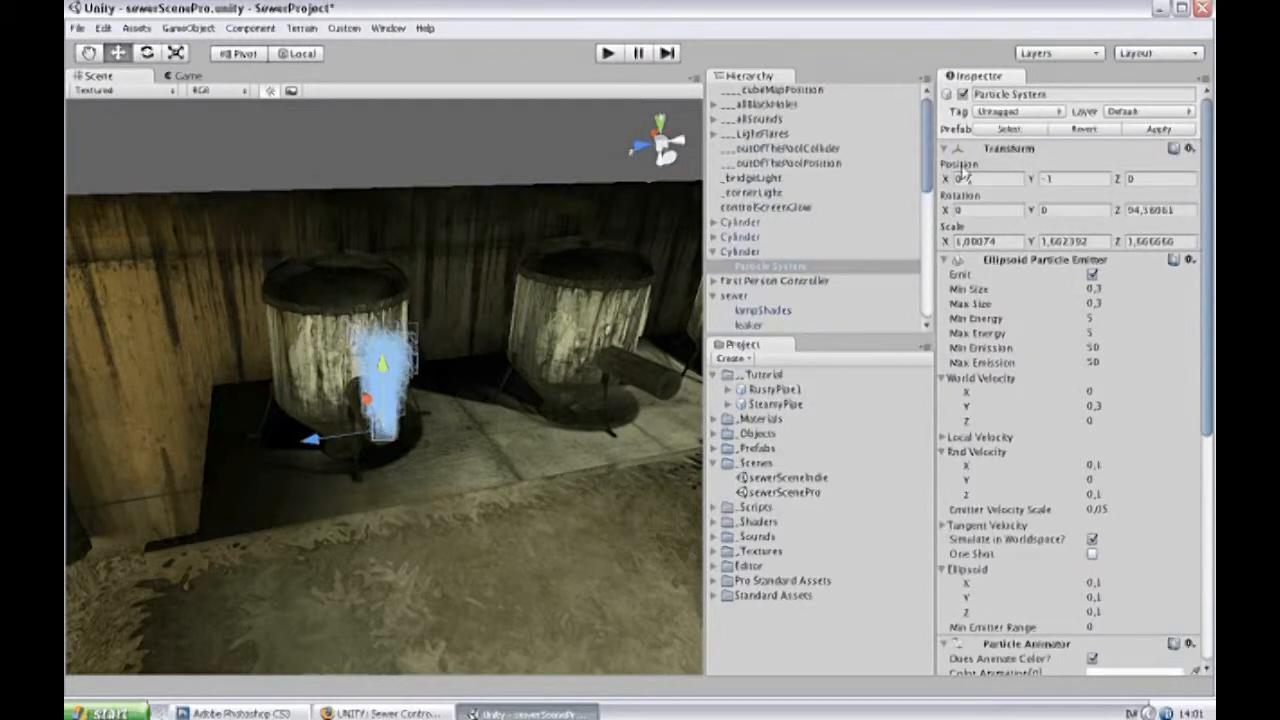
click(607, 54)
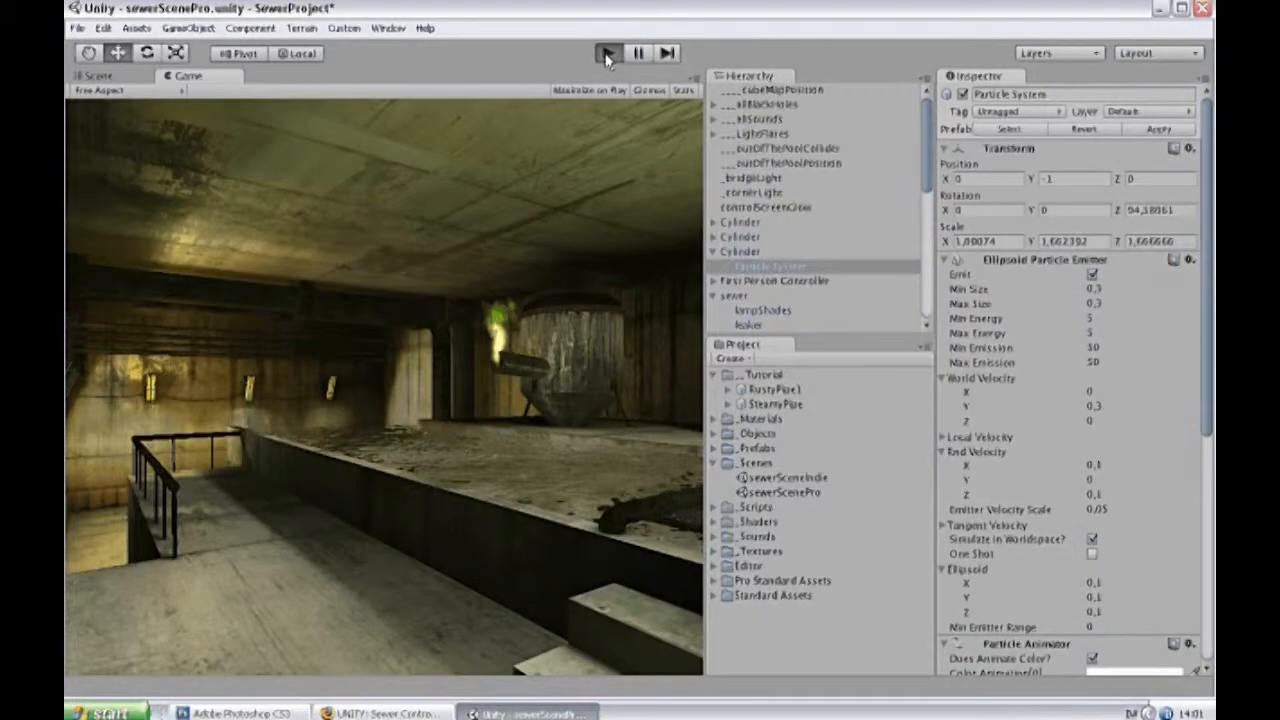